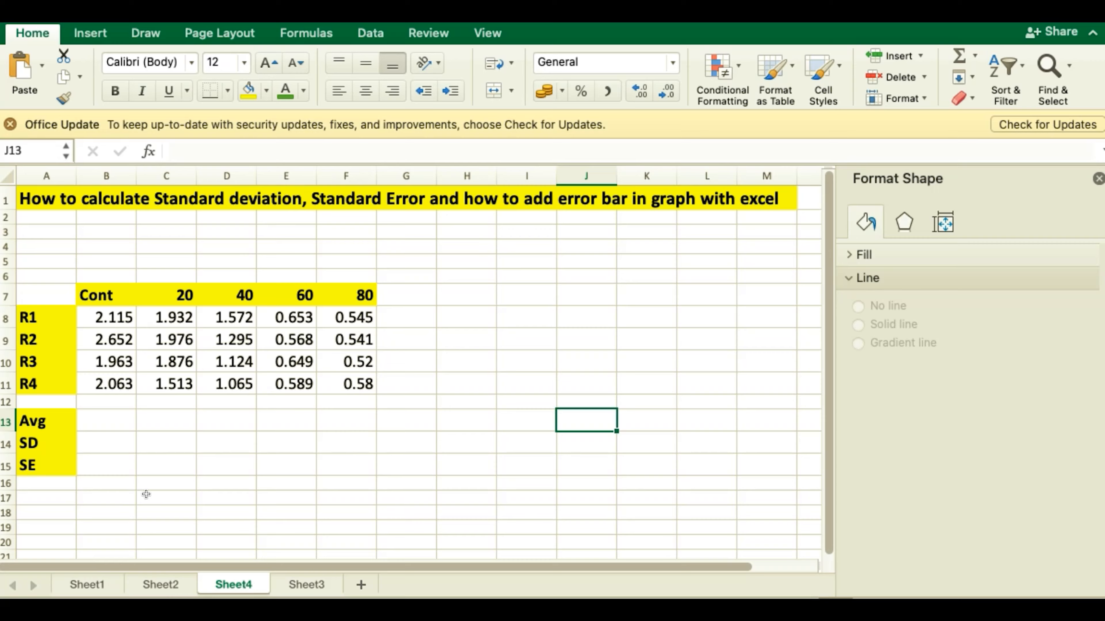
Step: Calculate the Cont average in B13 with =AVERAGE(B8:B11) and fill the formula across to F13
{"action": "left_click", "coordinate": [112, 425]}
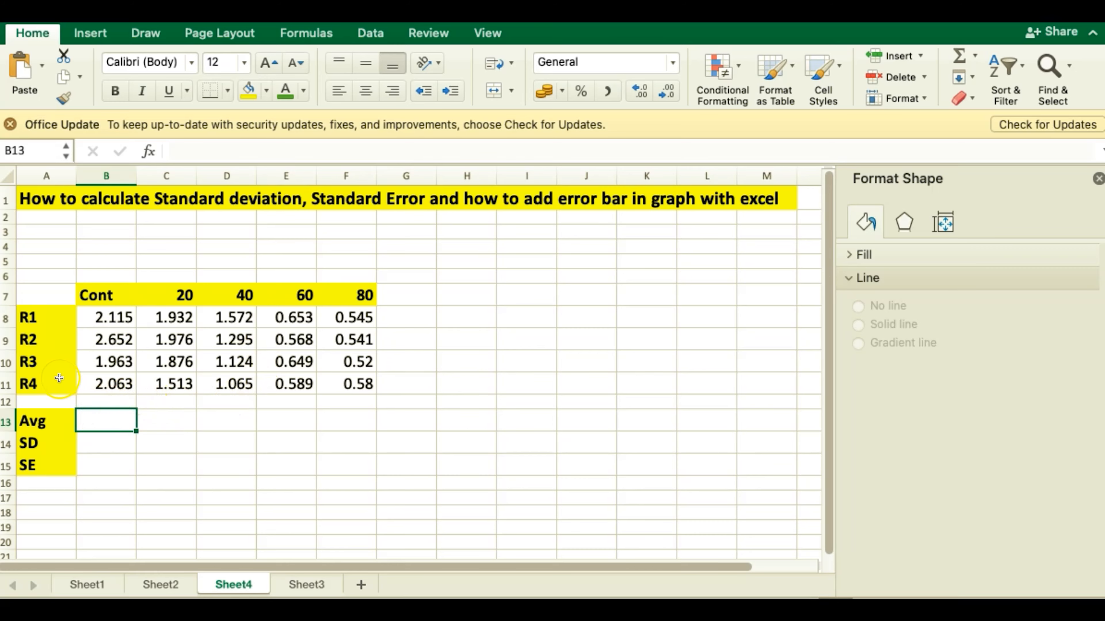
{"action": "left_click", "coordinate": [98, 422]}
{"action": "type", "text": "="}
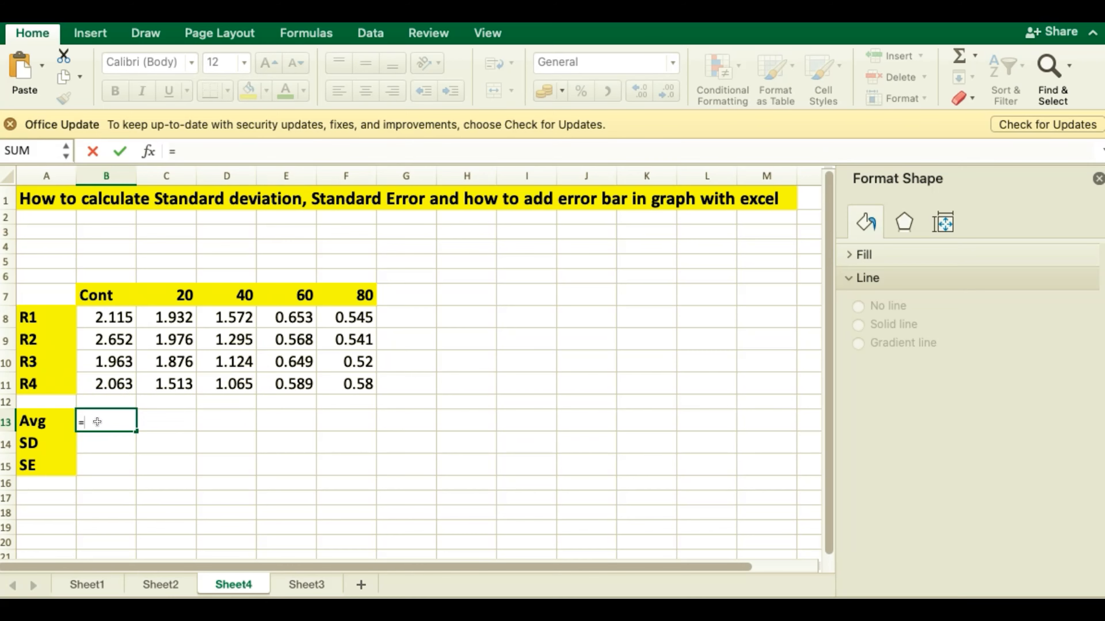
{"action": "type", "text": "ave"}
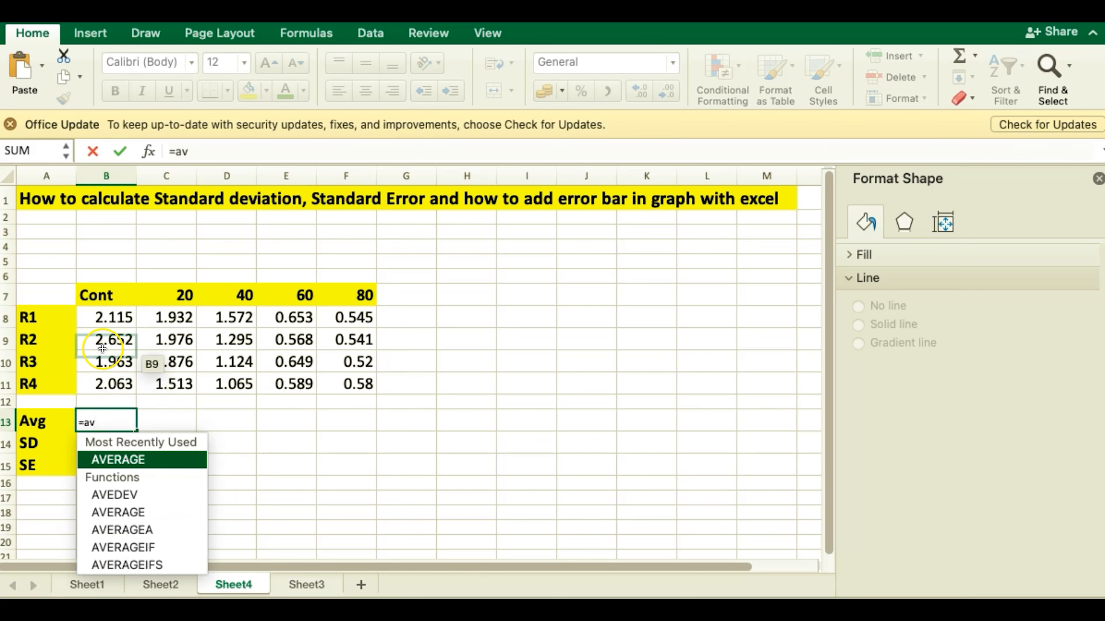
{"action": "double_click", "coordinate": [123, 460]}
{"action": "left_click_drag", "start_coordinate": [108, 317], "coordinate": [110, 376]}
{"action": "key", "text": "Return"}
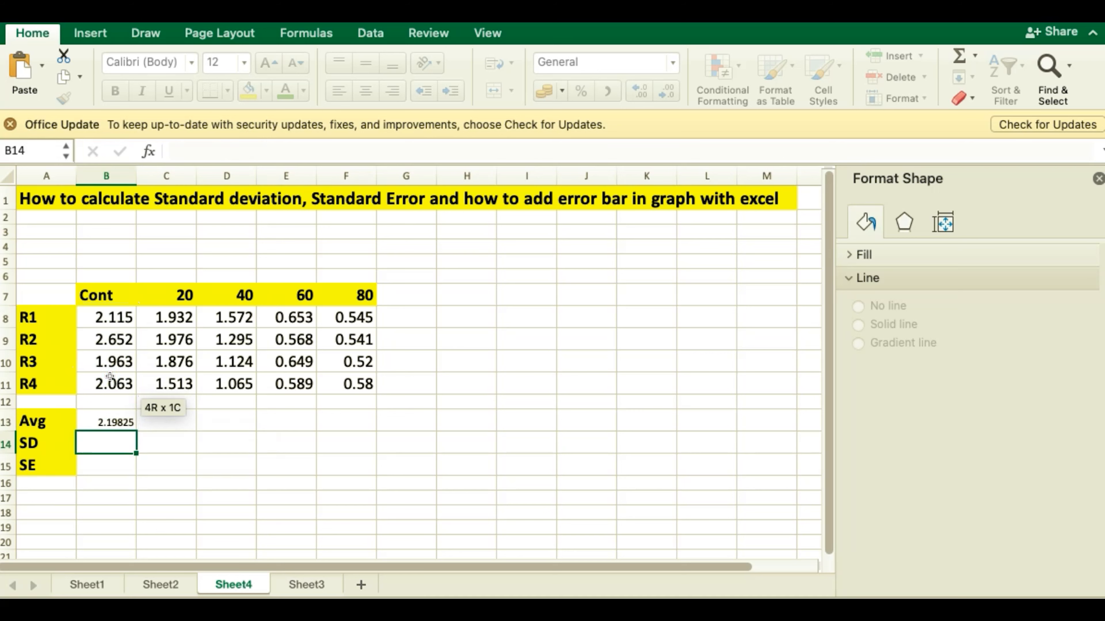
{"action": "left_click", "coordinate": [112, 423]}
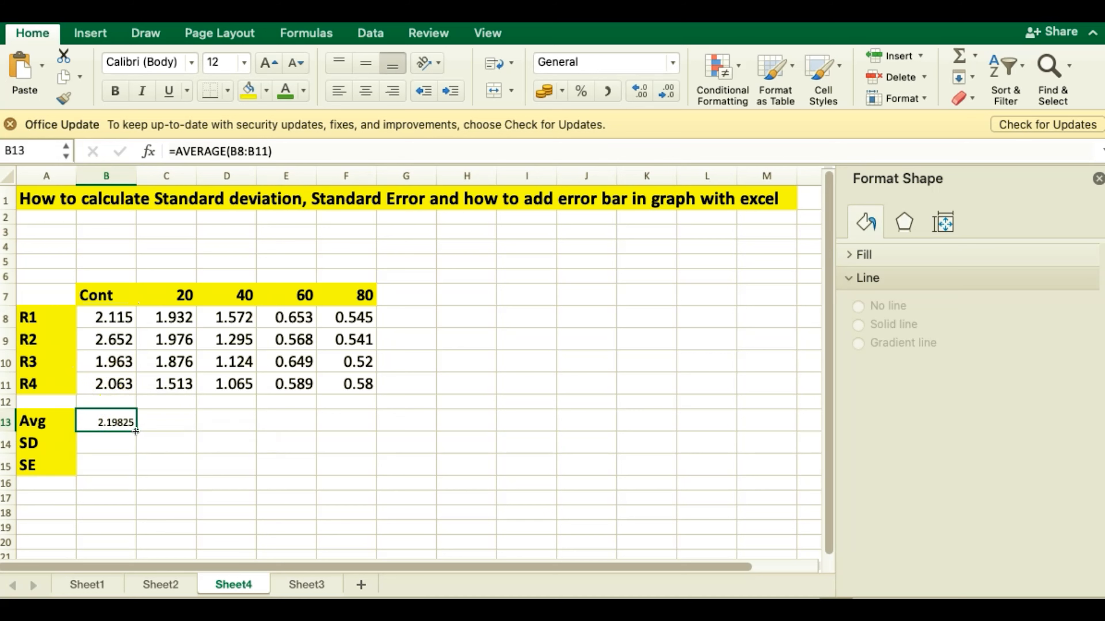
{"action": "left_click_drag", "start_coordinate": [137, 431], "coordinate": [365, 422]}
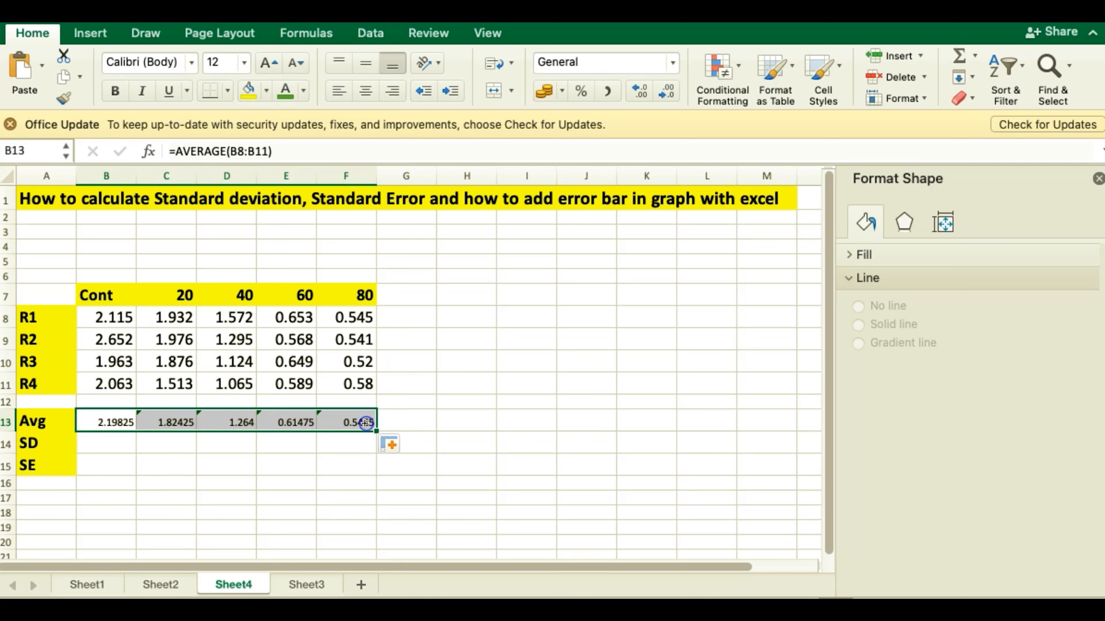
Step: Calculate the Cont standard deviation in B14 with =STDEV(B8:B11) and fill the formula across to F14
{"action": "left_click", "coordinate": [92, 448]}
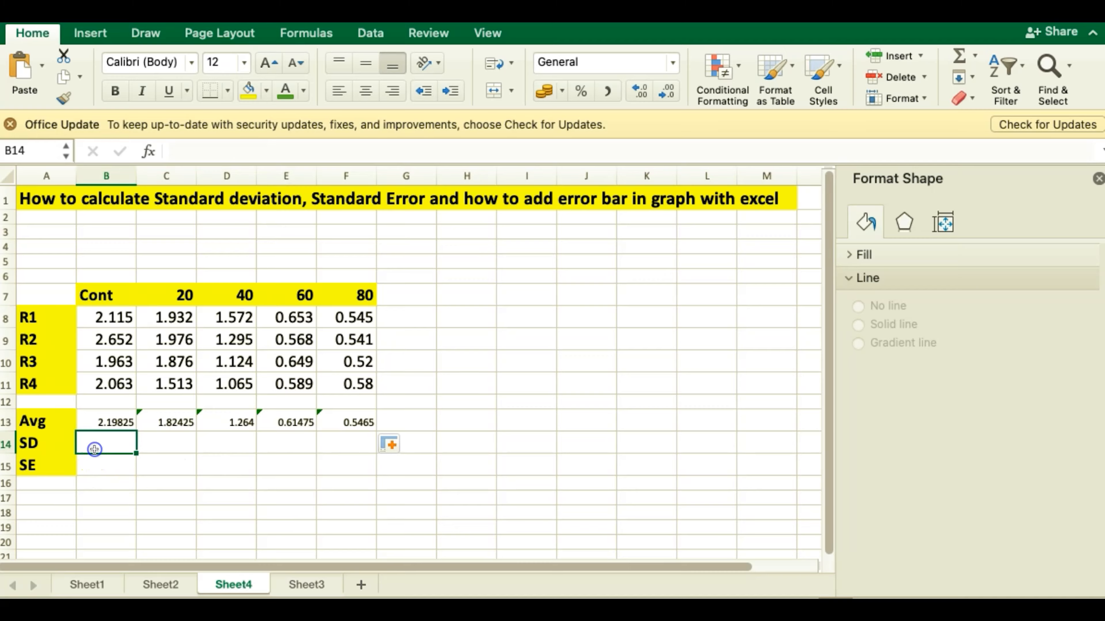
{"action": "left_click", "coordinate": [88, 448]}
{"action": "left_click", "coordinate": [99, 446]}
{"action": "type", "text": "="}
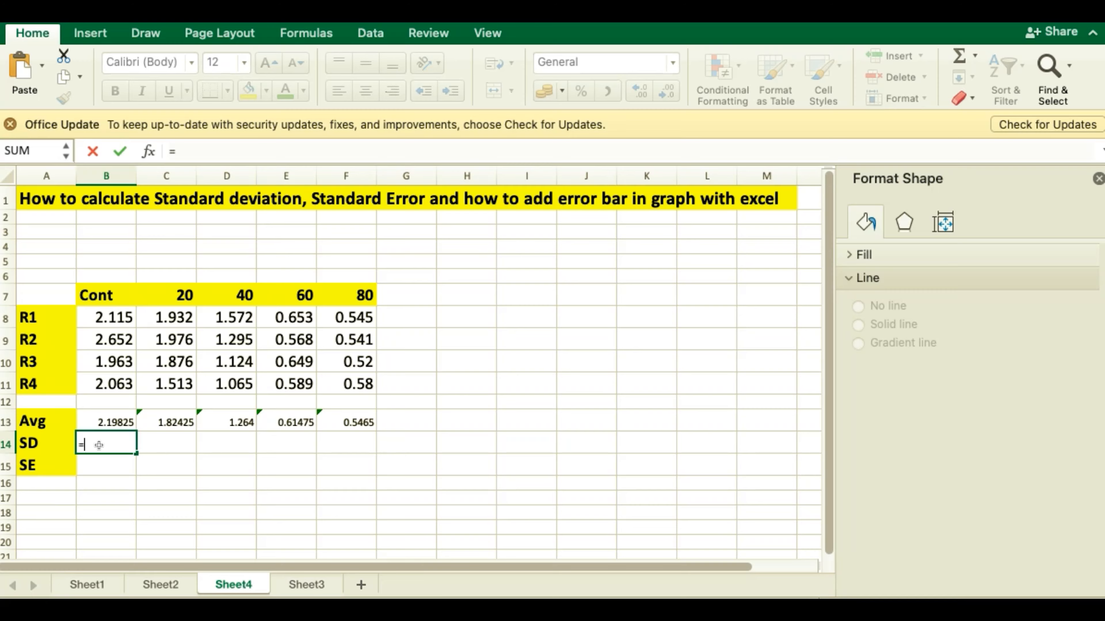
{"action": "type", "text": "std"}
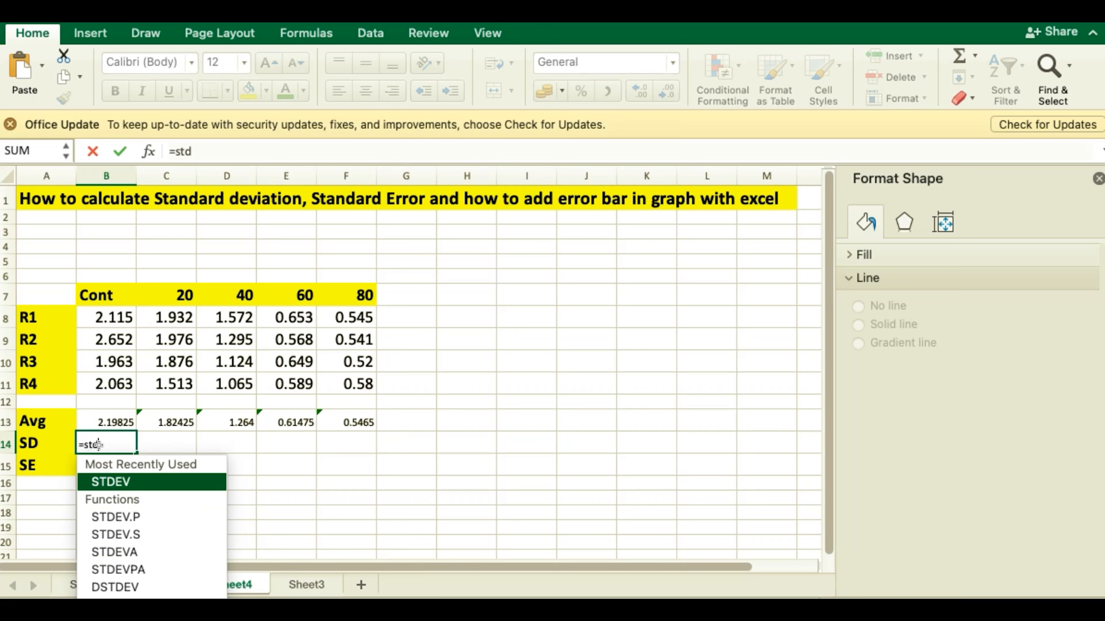
{"action": "double_click", "coordinate": [109, 482]}
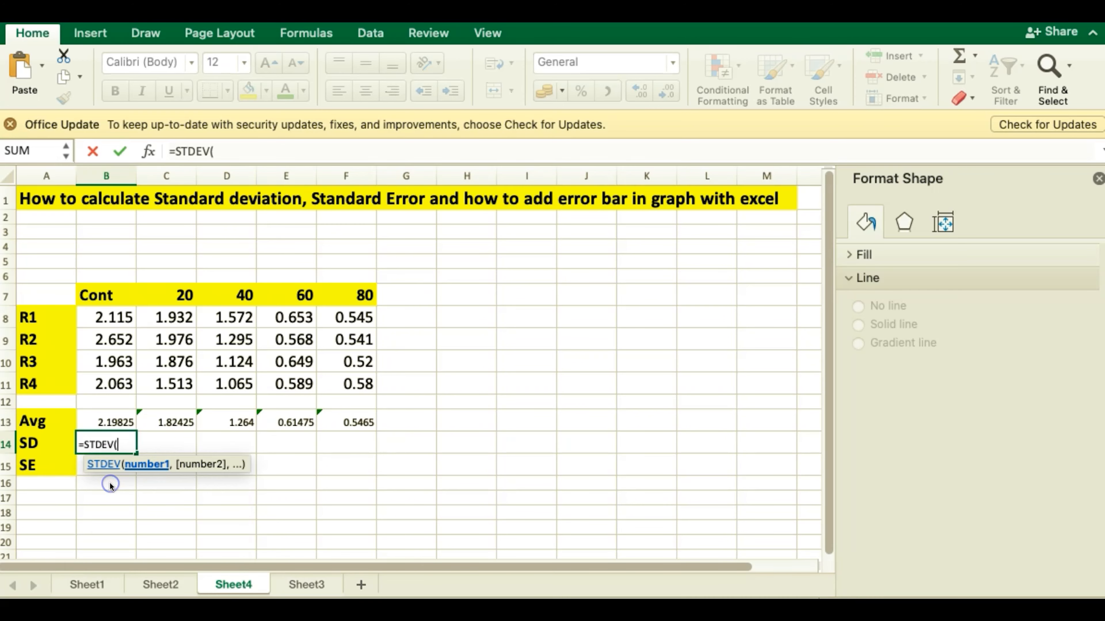
{"action": "left_click_drag", "start_coordinate": [112, 318], "coordinate": [109, 380]}
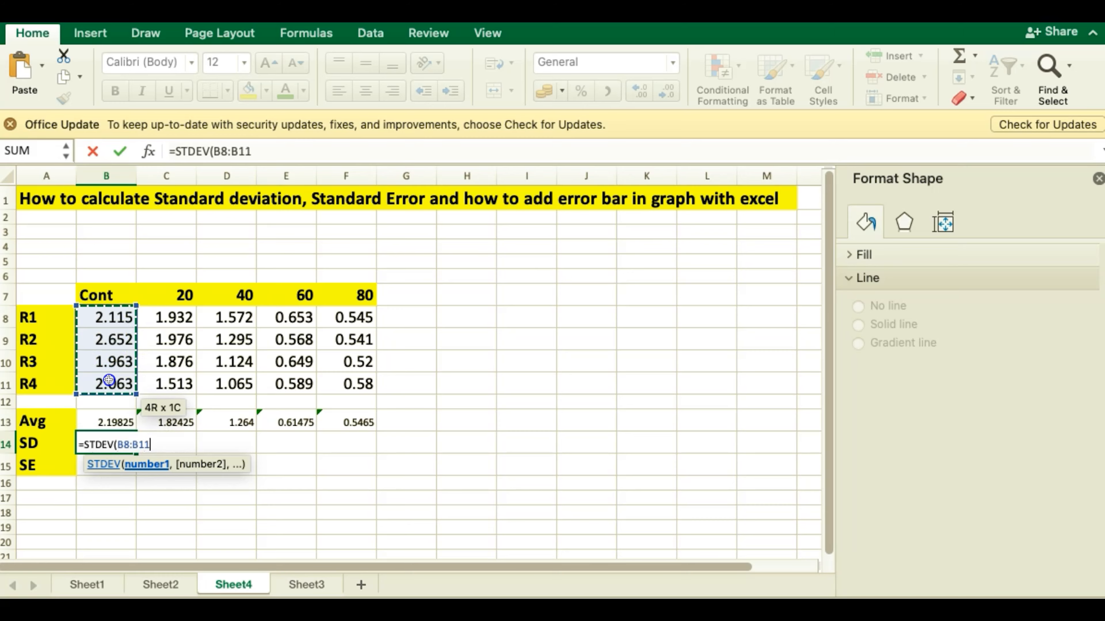
{"action": "key", "text": "Return"}
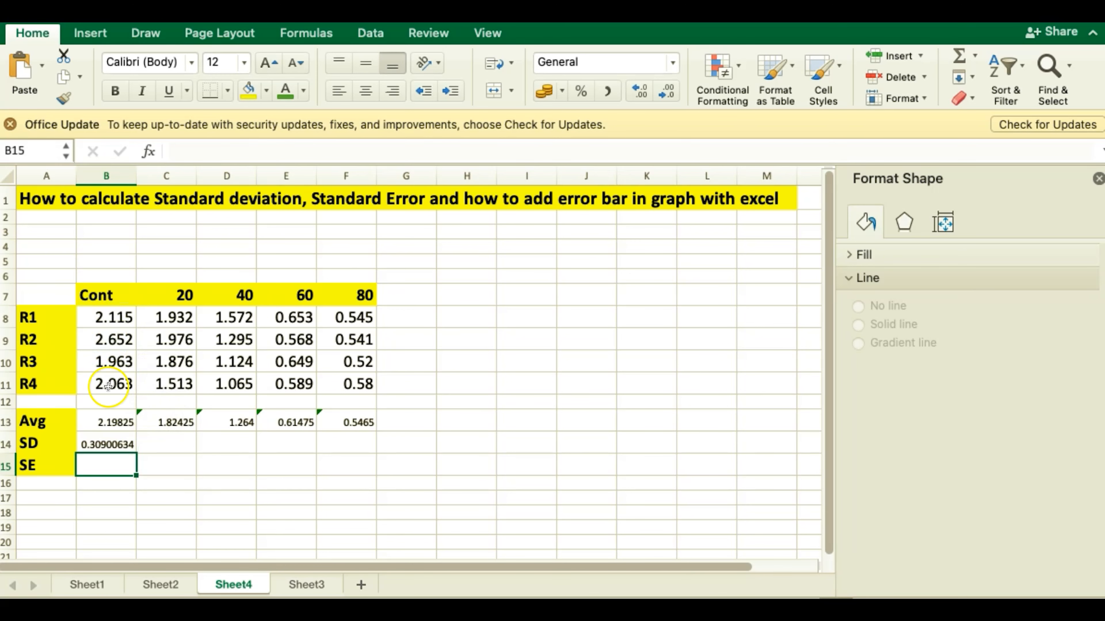
{"action": "left_click", "coordinate": [102, 448]}
{"action": "left_click_drag", "start_coordinate": [138, 452], "coordinate": [359, 450]}
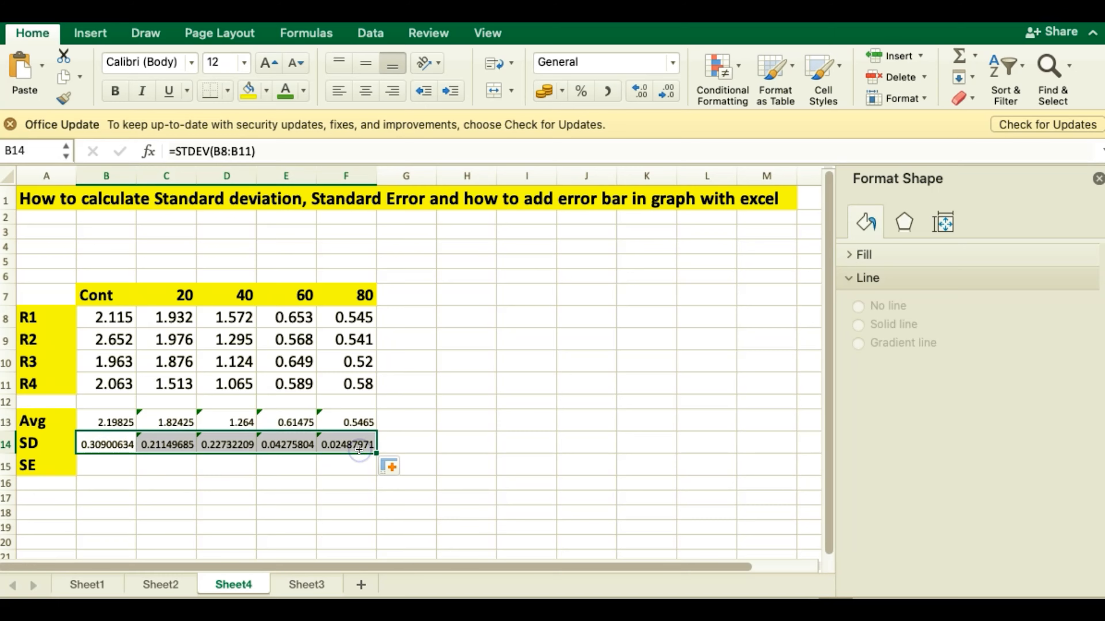
Step: Calculate the Cont standard error in B15 with =B14/SQRT(4) and fill the formula across to F15
{"action": "left_click", "coordinate": [105, 466]}
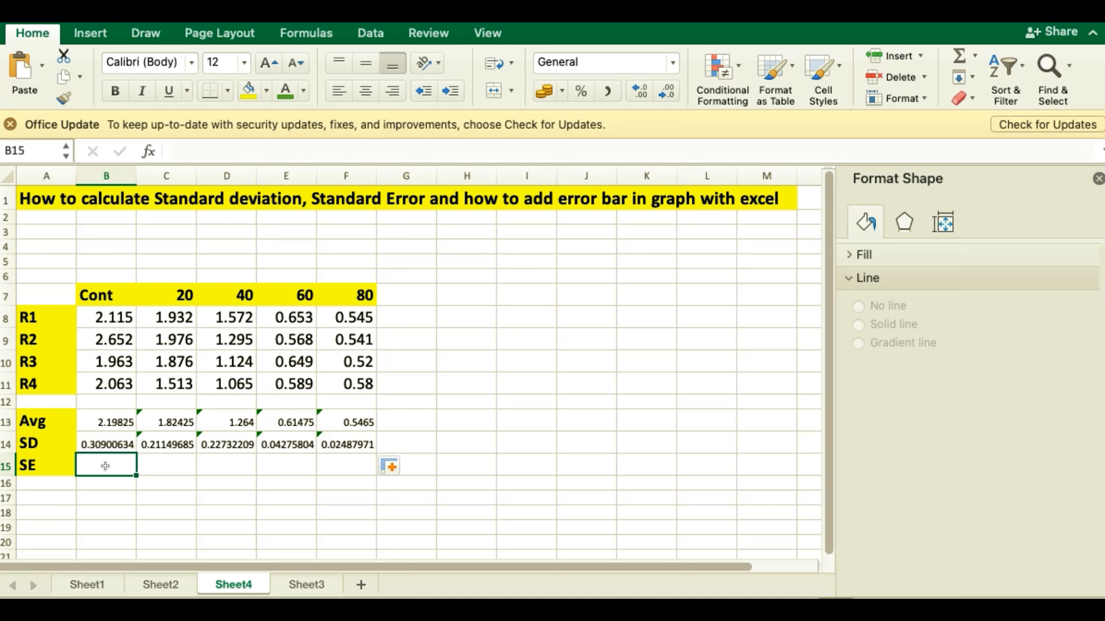
{"action": "type", "text": "="}
{"action": "left_click", "coordinate": [103, 444]}
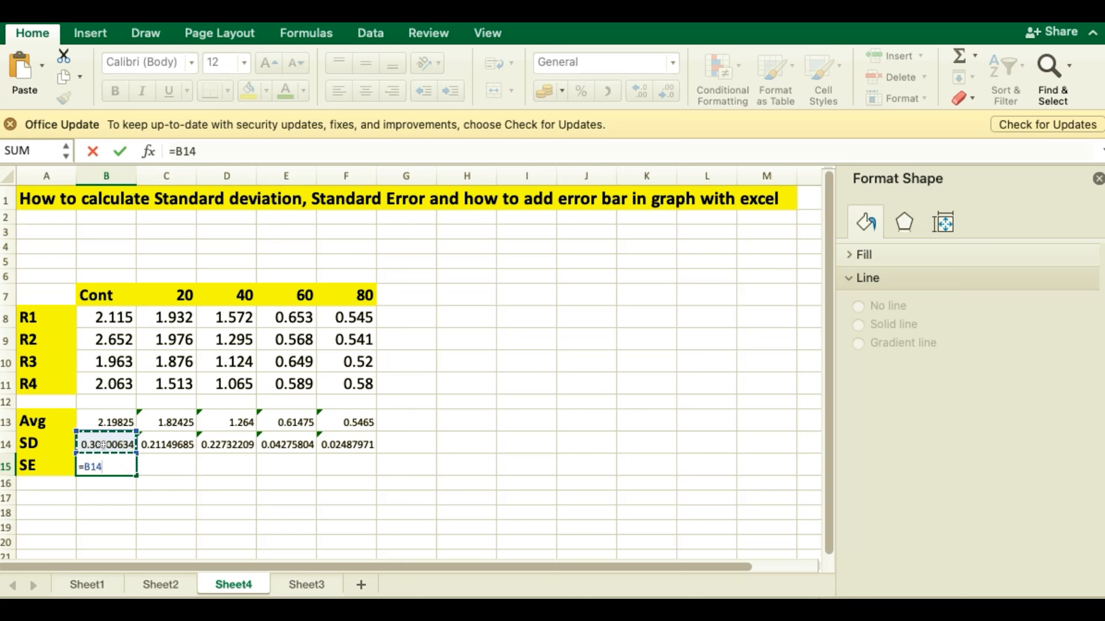
{"action": "type", "text": "/sqr"}
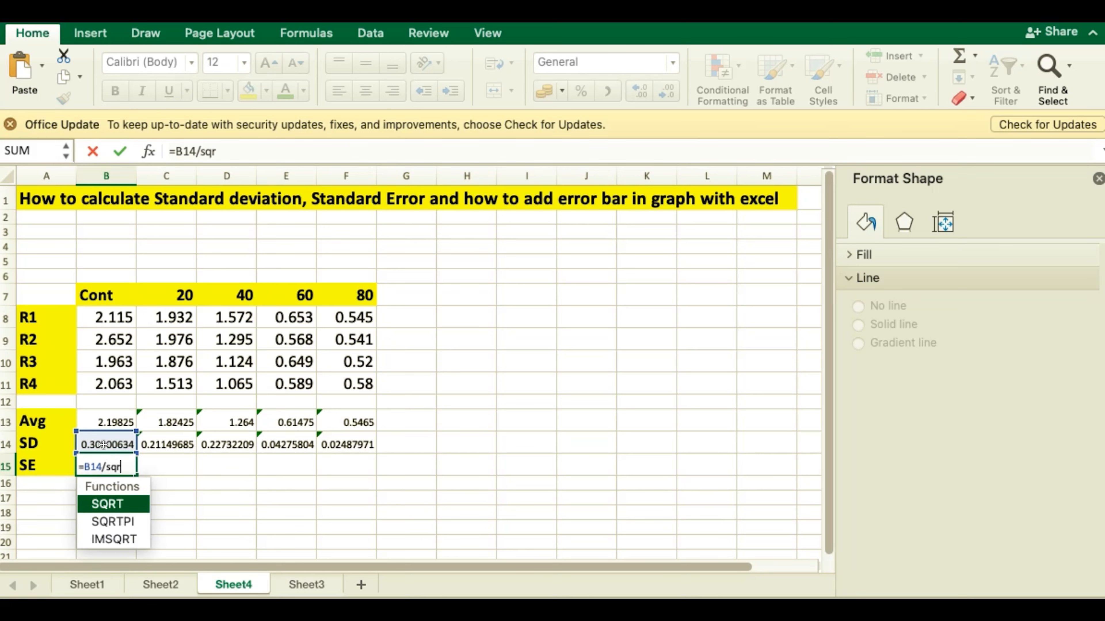
{"action": "type", "text": "t"}
{"action": "double_click", "coordinate": [98, 505]}
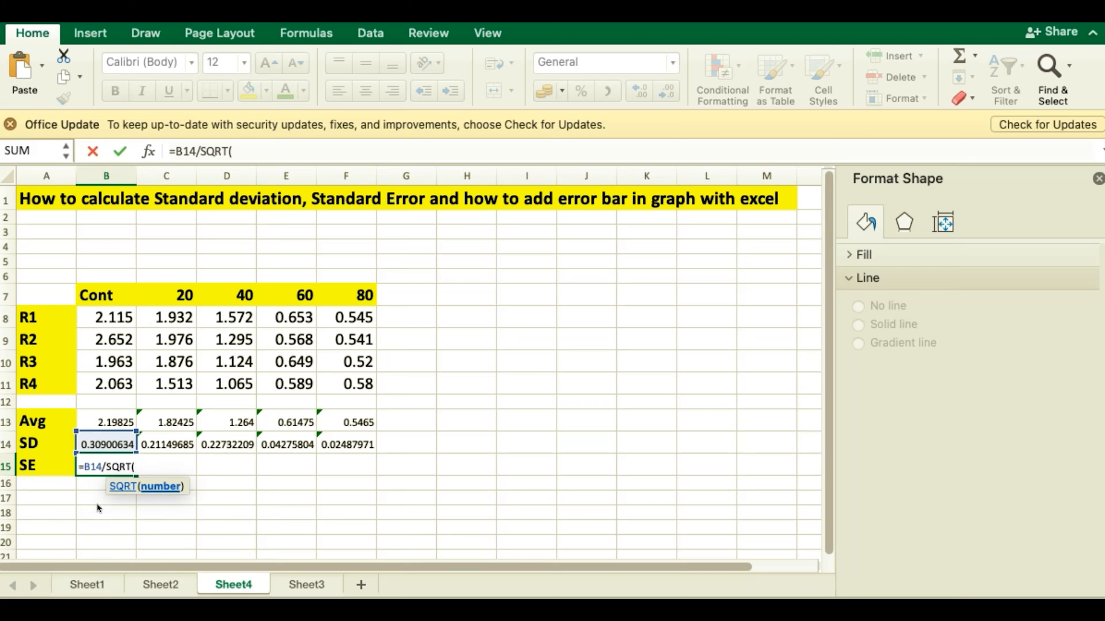
{"action": "type", "text": "4)"}
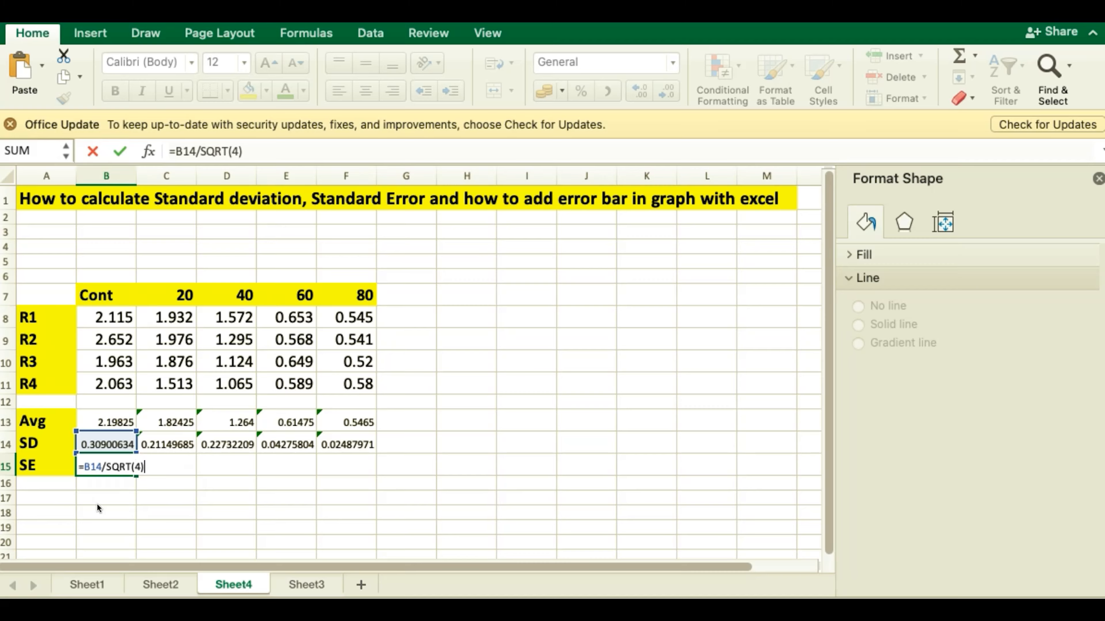
{"action": "key", "text": "Return"}
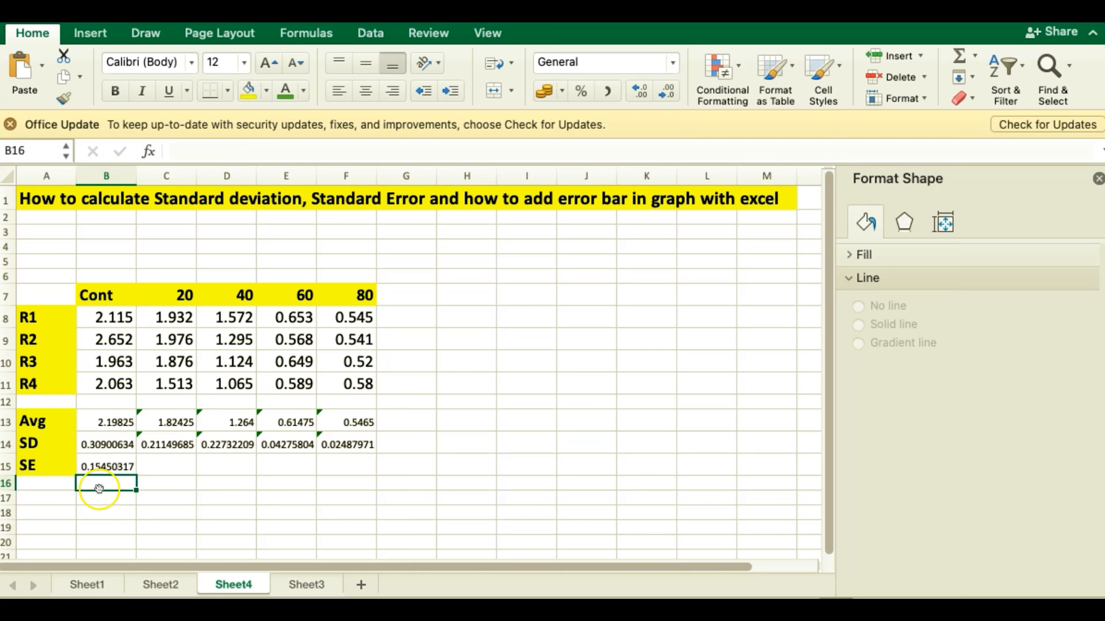
{"action": "left_click", "coordinate": [100, 468]}
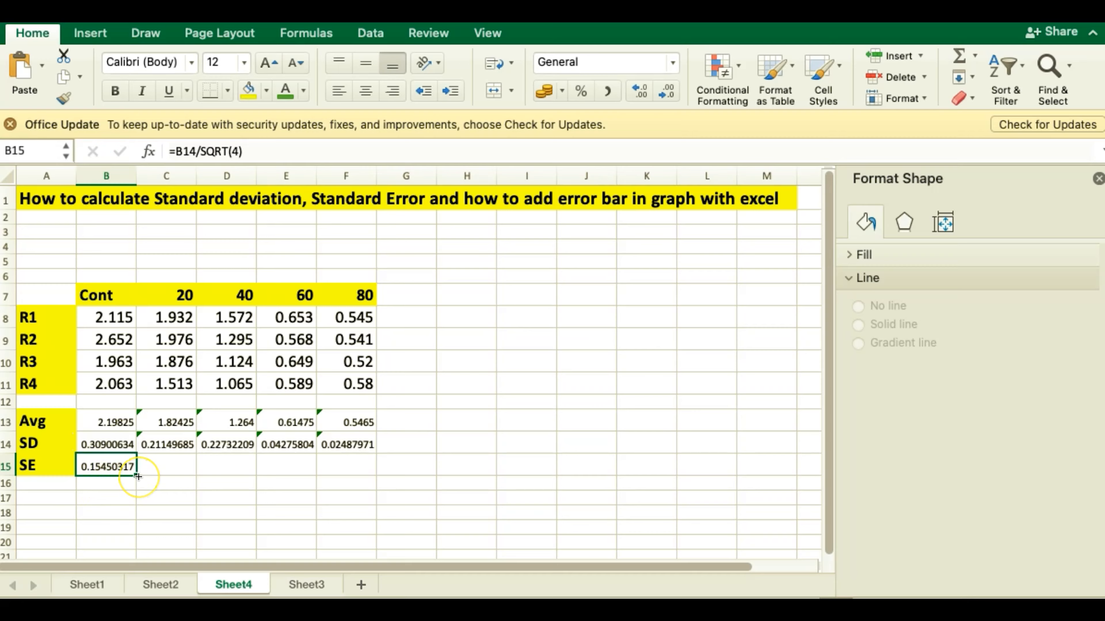
{"action": "left_click_drag", "start_coordinate": [138, 477], "coordinate": [352, 472]}
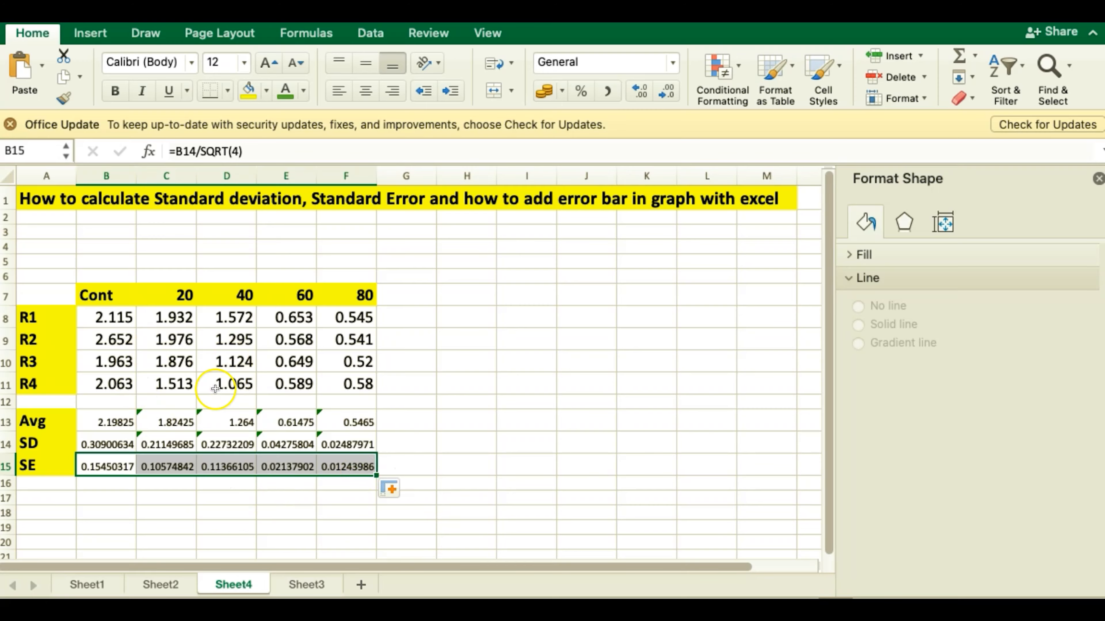
Step: Insert a Clustered Column chart from the headers B7:F7 and averages B13:F13, and place it beside the data table
{"action": "left_click", "coordinate": [510, 320]}
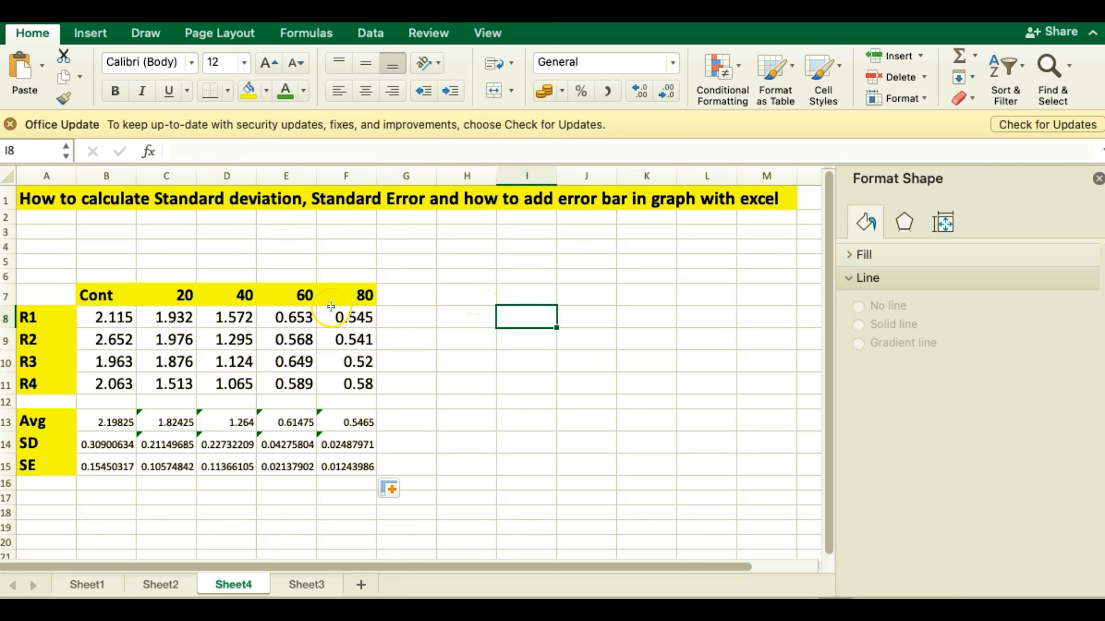
{"action": "left_click_drag", "start_coordinate": [102, 297], "coordinate": [352, 295]}
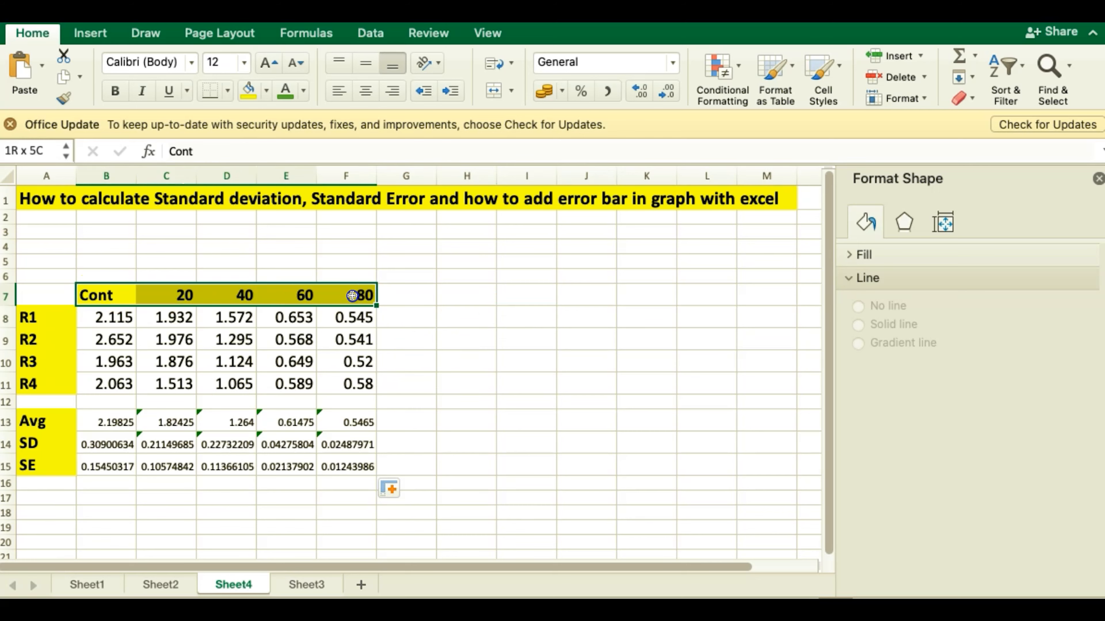
{"action": "left_click", "coordinate": [94, 423]}
{"action": "left_click_drag", "start_coordinate": [94, 424], "coordinate": [338, 423]}
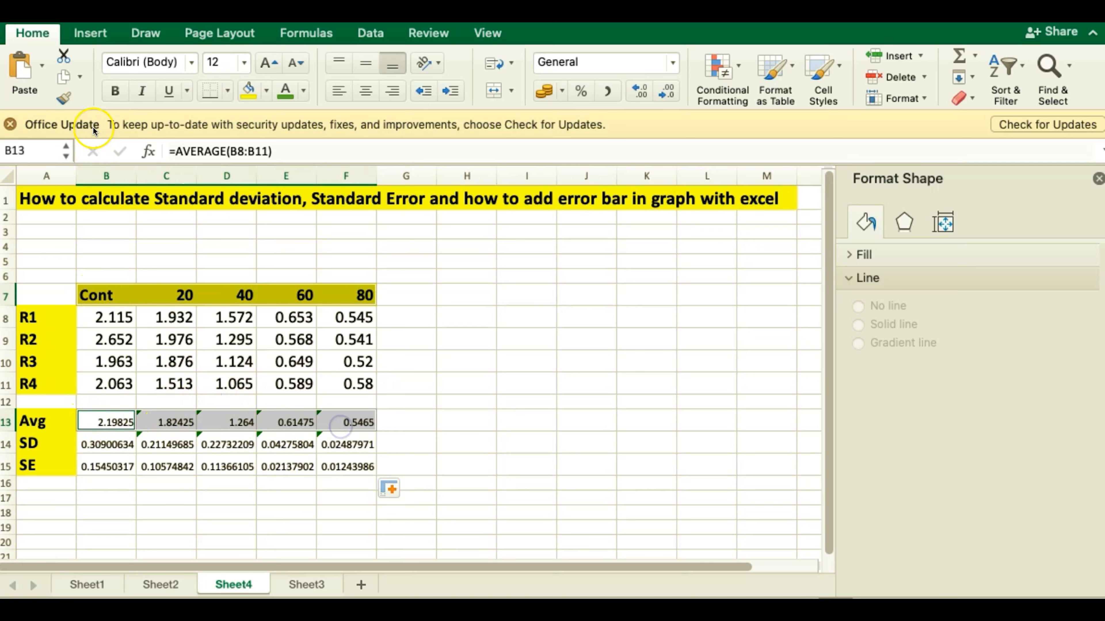
{"action": "left_click", "coordinate": [83, 33]}
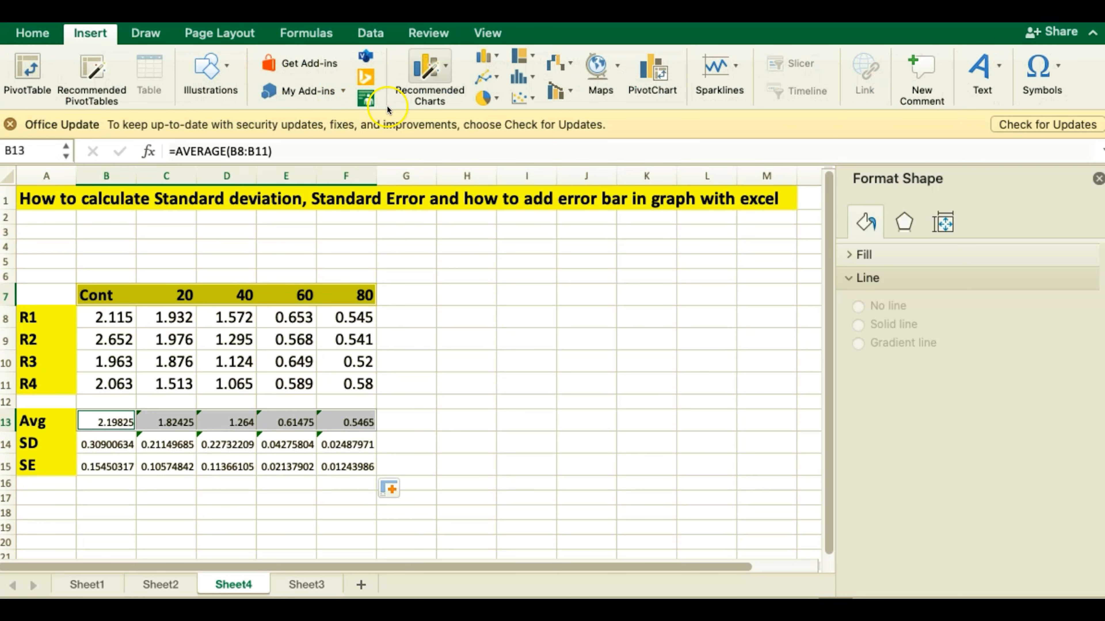
{"action": "left_click", "coordinate": [447, 65]}
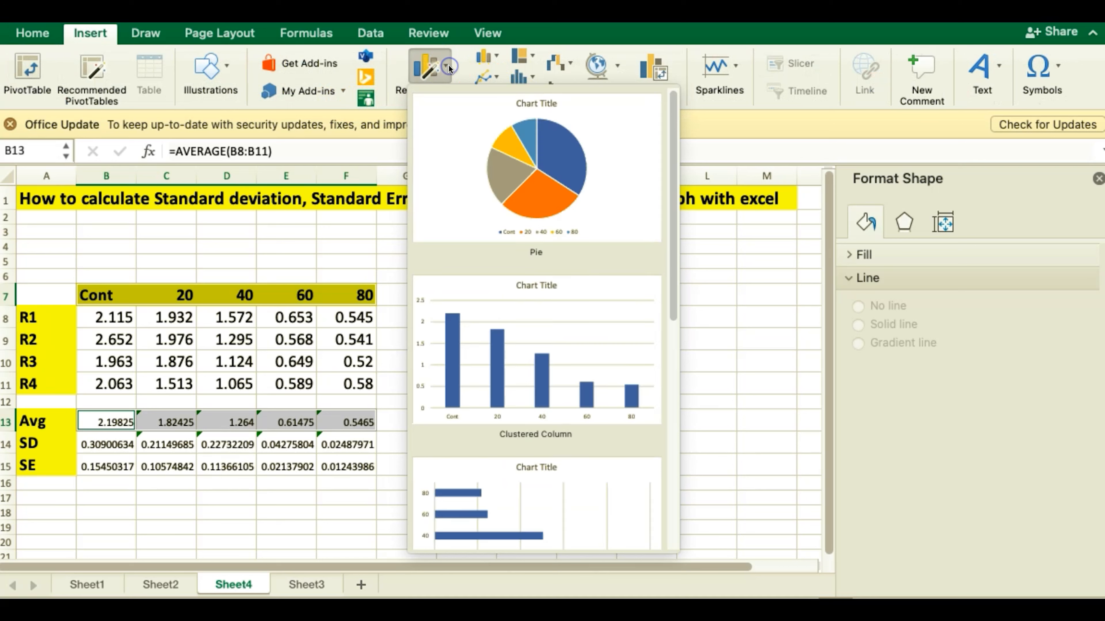
{"action": "left_click", "coordinate": [510, 353]}
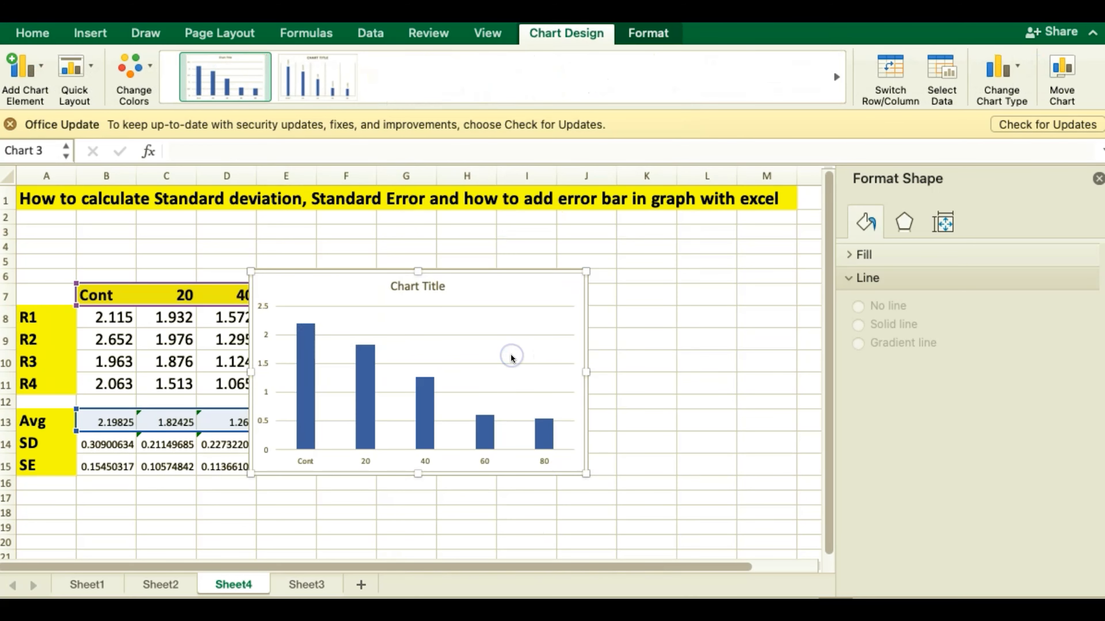
{"action": "left_click_drag", "start_coordinate": [324, 264], "coordinate": [496, 259]}
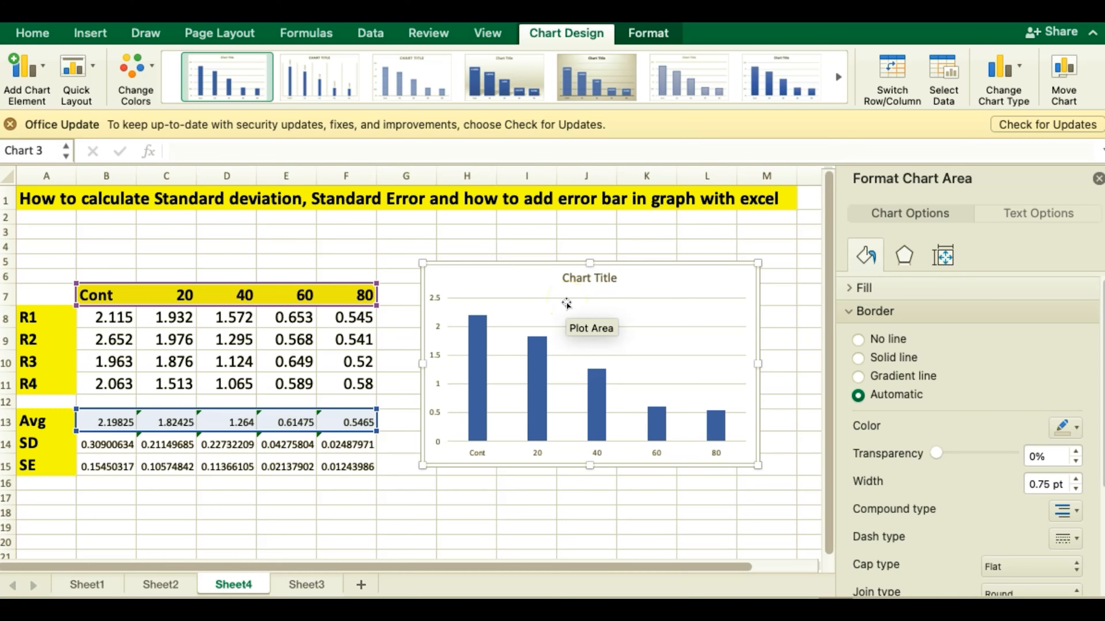
Step: Add primary horizontal and primary vertical axis titles to the column chart
{"action": "left_click", "coordinate": [46, 65]}
{"action": "mouse_move", "coordinate": [162, 124]}
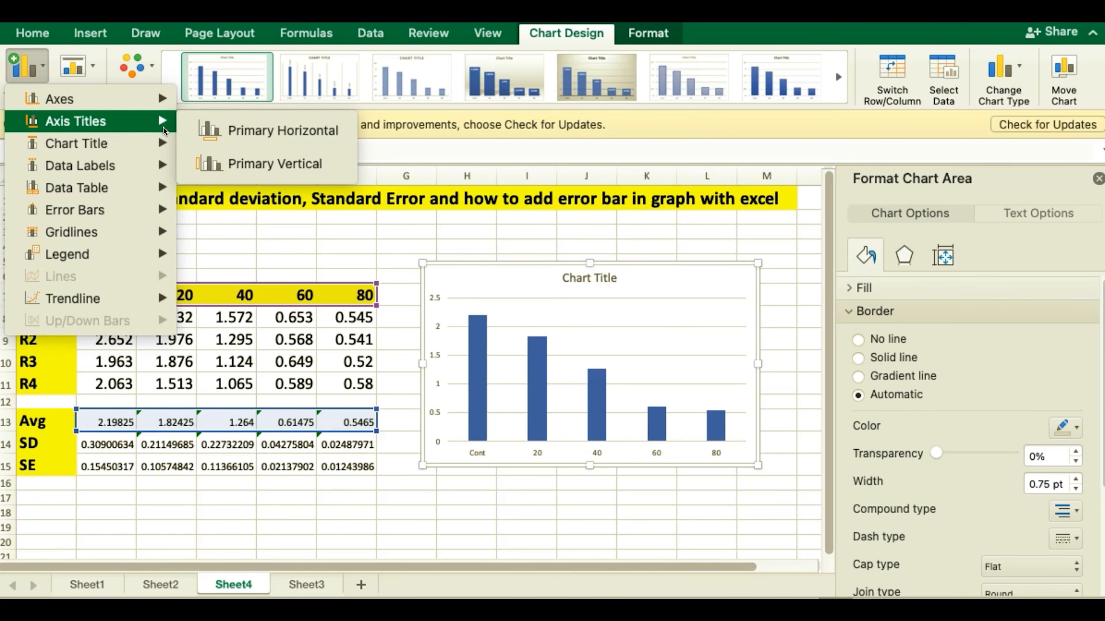
{"action": "left_click", "coordinate": [261, 131]}
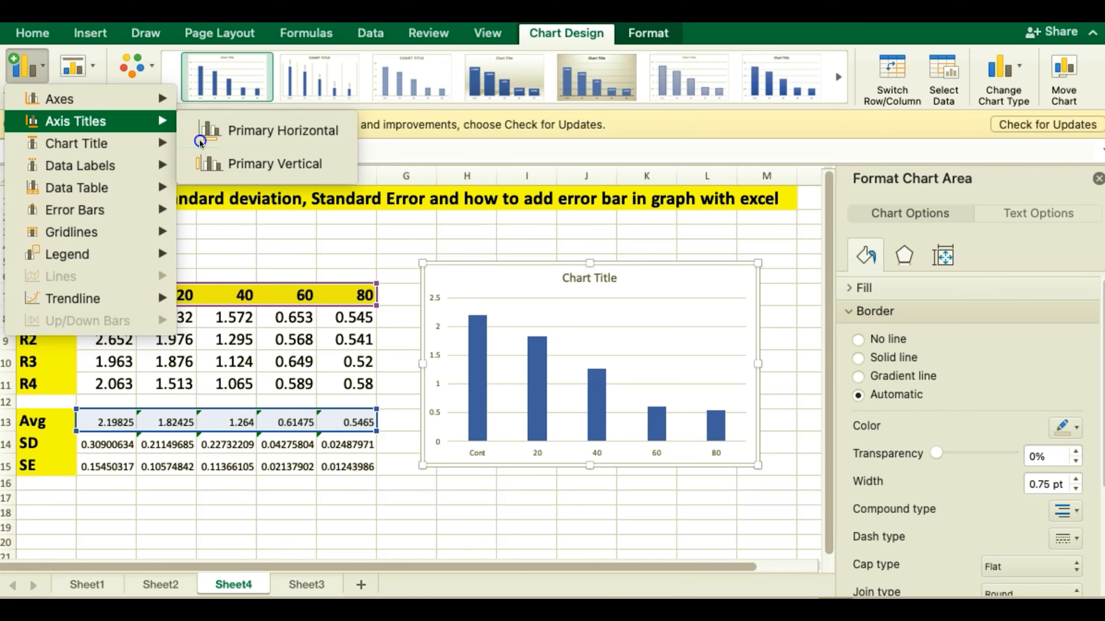
{"action": "left_click", "coordinate": [36, 63]}
{"action": "mouse_move", "coordinate": [78, 122]}
{"action": "left_click", "coordinate": [210, 164]}
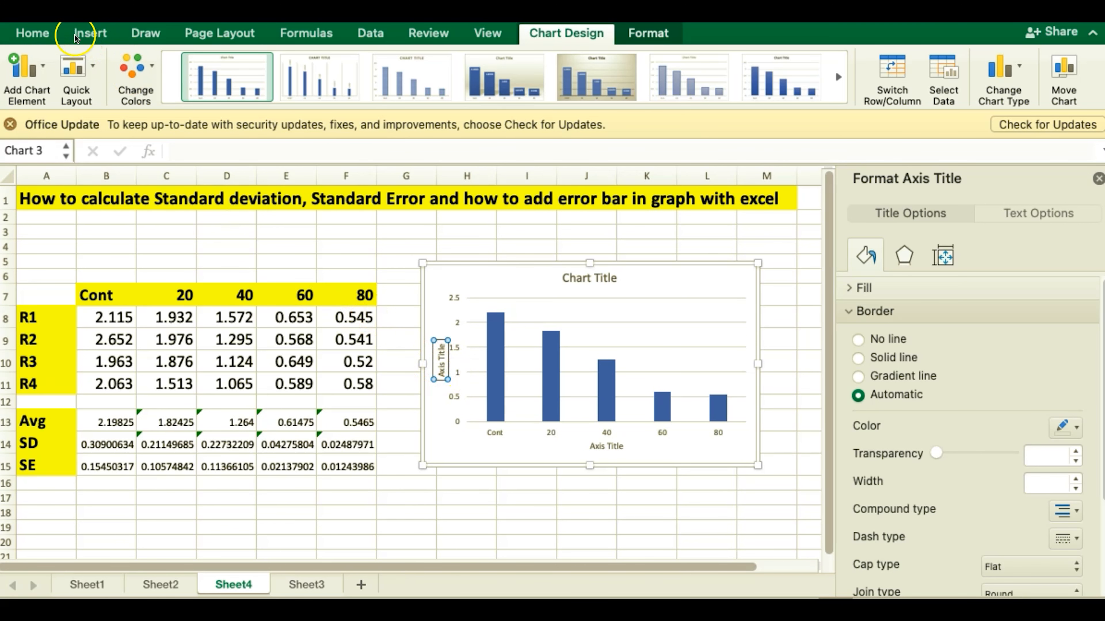
Step: Replace the vertical axis title's placeholder text with "Absorbance"
{"action": "left_click", "coordinate": [39, 34]}
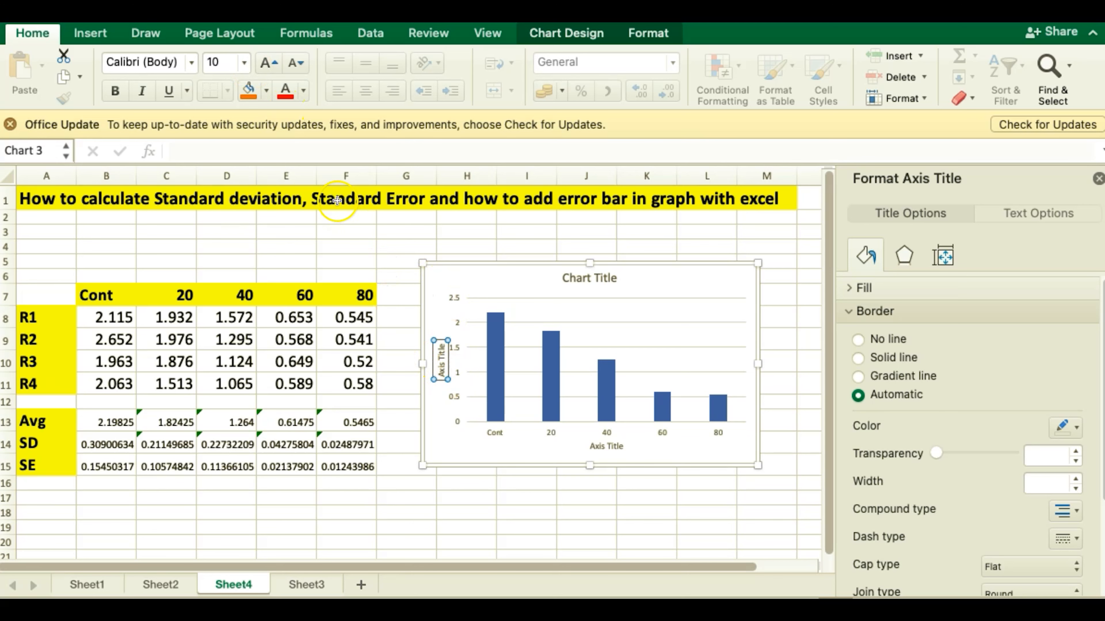
{"action": "double_click", "coordinate": [441, 371]}
{"action": "key", "text": "BackSpace"}
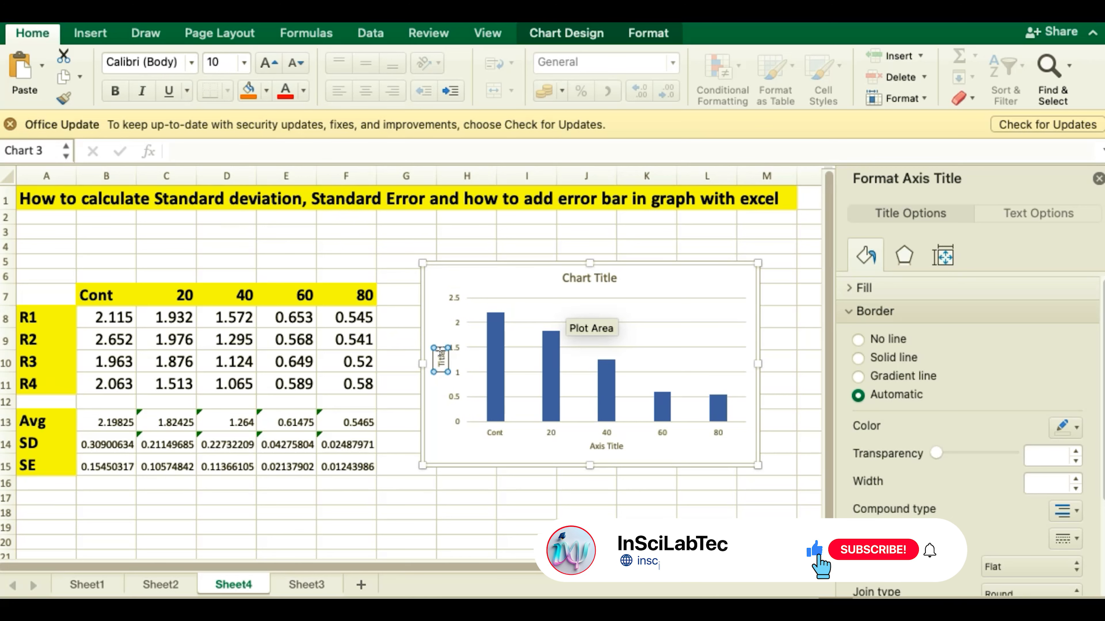
{"action": "left_click", "coordinate": [441, 351]}
{"action": "key", "text": "BackSpace"}
{"action": "key", "text": "BackSpace"}
{"action": "key", "text": "BackSpace"}
{"action": "key", "text": "BackSpace"}
{"action": "key", "text": "BackSpace"}
{"action": "key", "text": "BackSpace"}
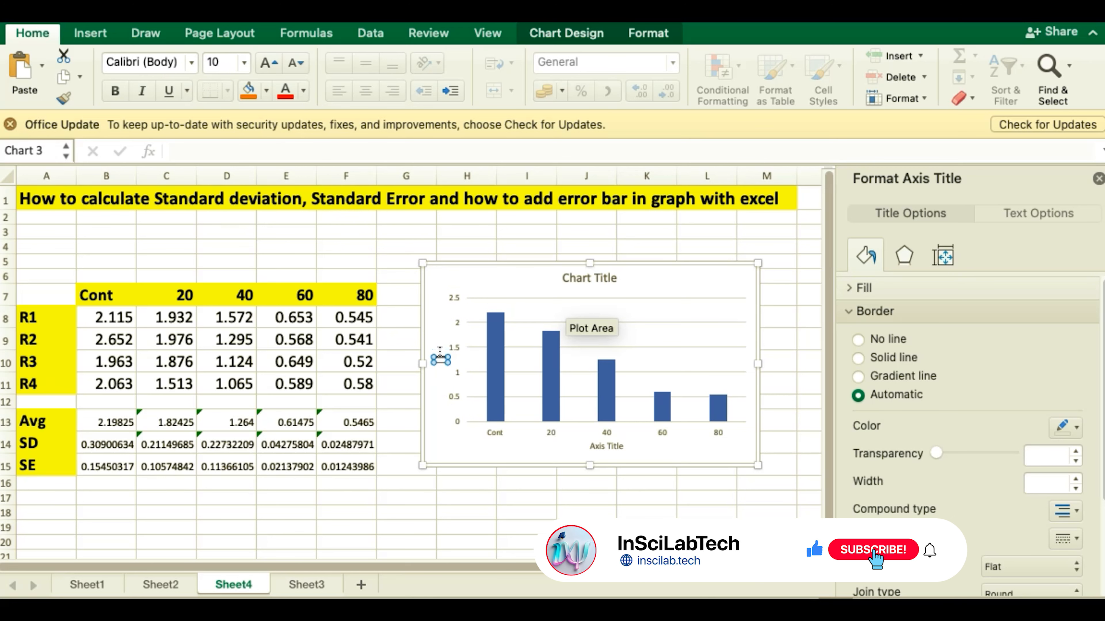
{"action": "type", "text": "Absor"}
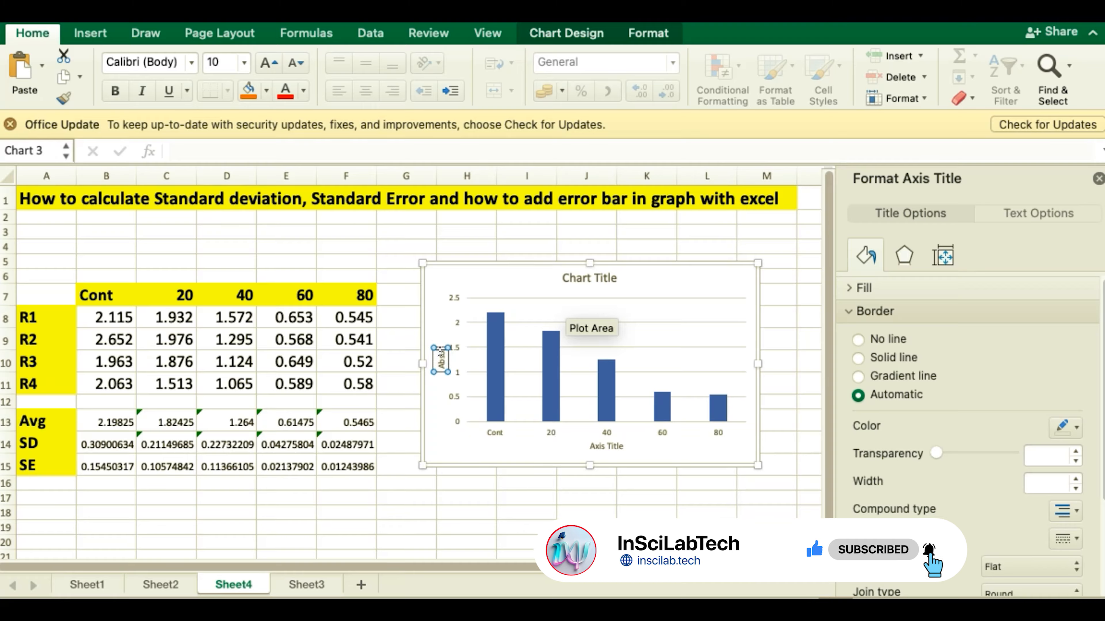
{"action": "type", "text": "bance"}
Step: Replace the horizontal axis title's placeholder text with "Conc"
{"action": "left_click", "coordinate": [620, 439]}
{"action": "left_click", "coordinate": [603, 447]}
{"action": "left_click_drag", "start_coordinate": [591, 446], "coordinate": [610, 448]}
{"action": "type", "text": "Conc"}
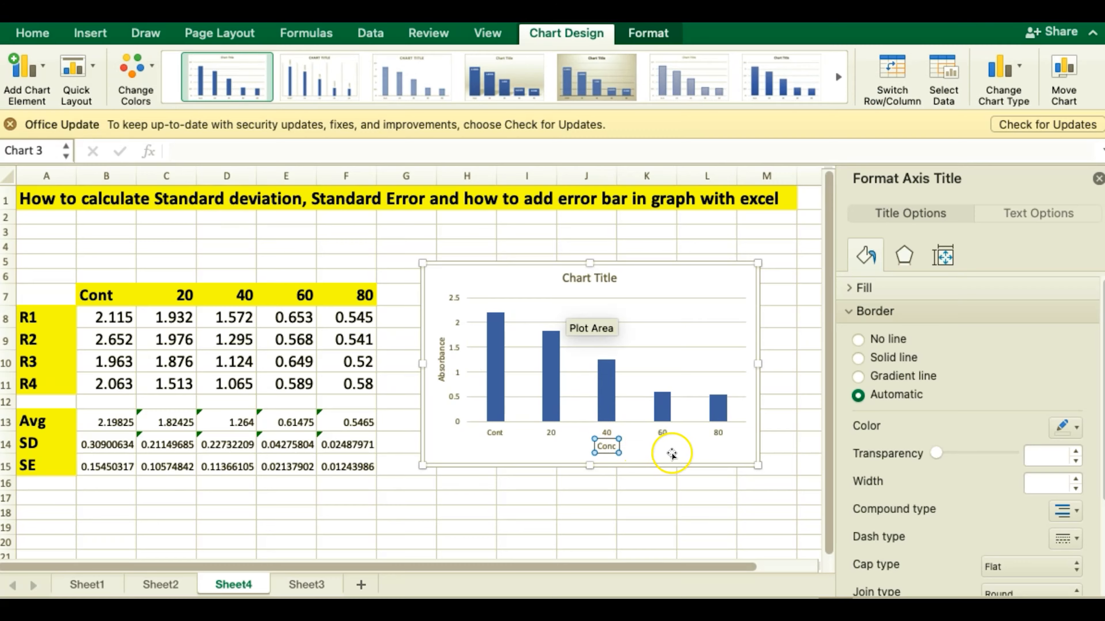
{"action": "left_click", "coordinate": [661, 447]}
Step: Add error bars to the column series of averages and bring up their detailed formatting options
{"action": "left_click", "coordinate": [547, 361]}
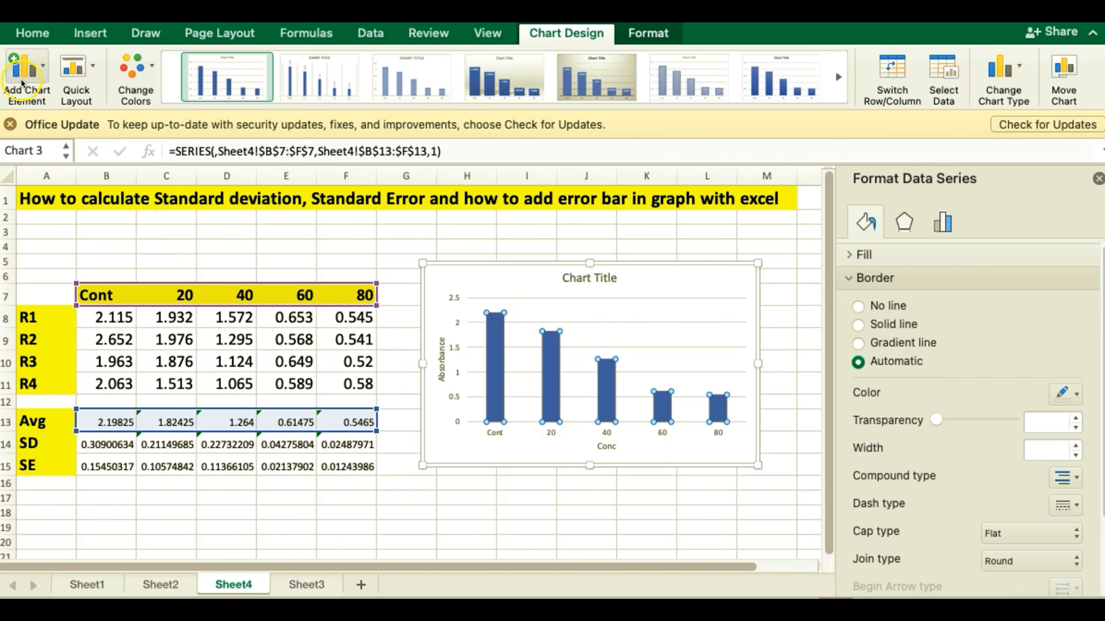
{"action": "left_click", "coordinate": [44, 65]}
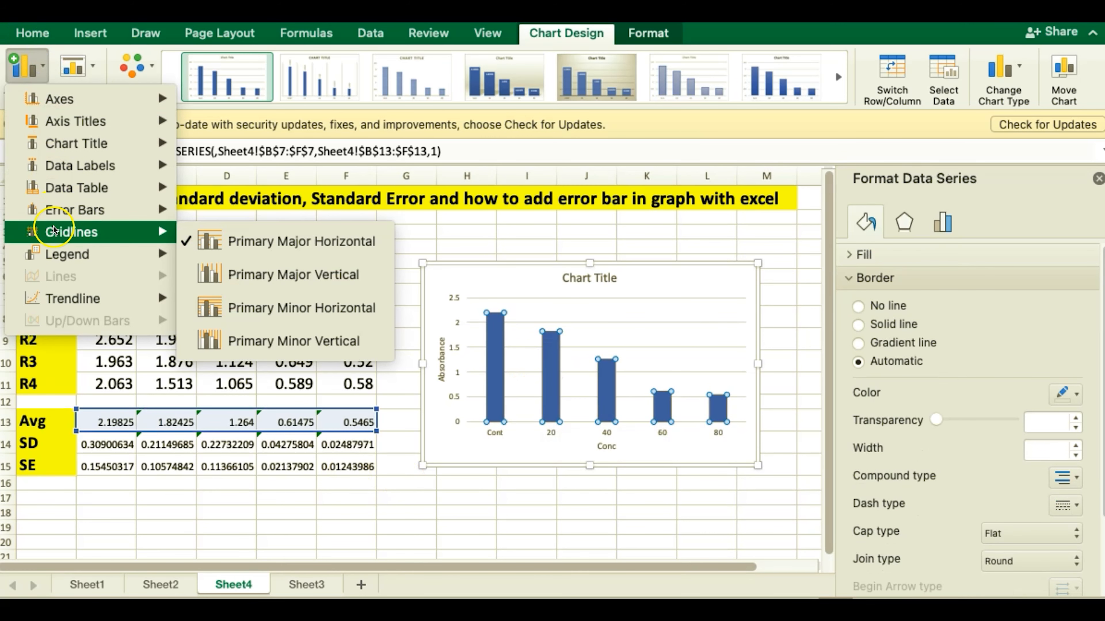
{"action": "mouse_move", "coordinate": [131, 209]}
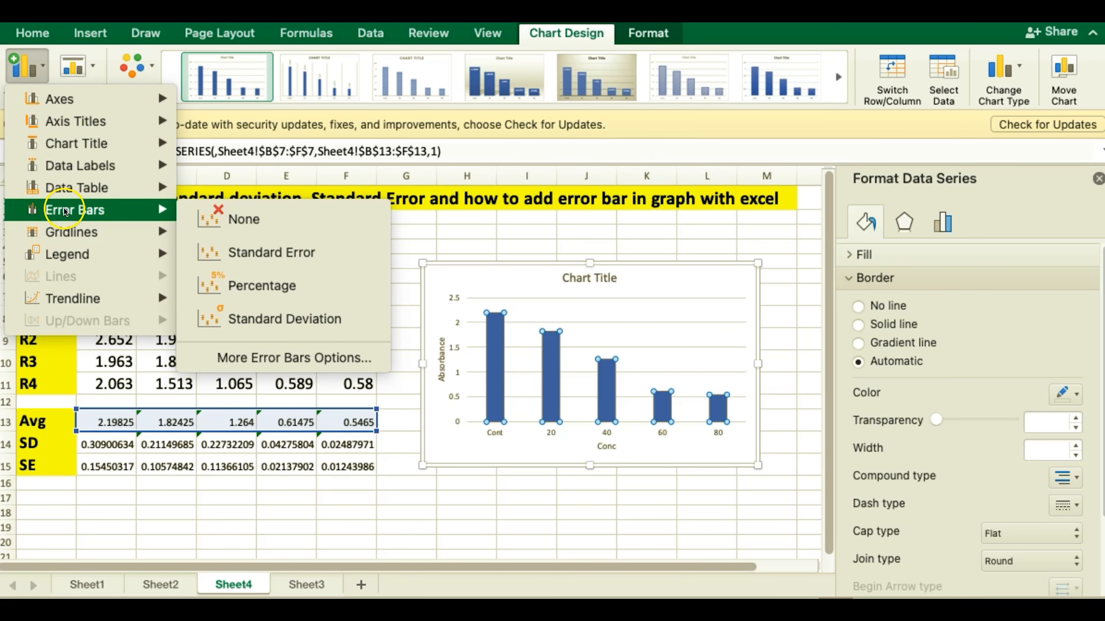
{"action": "left_click", "coordinate": [250, 356]}
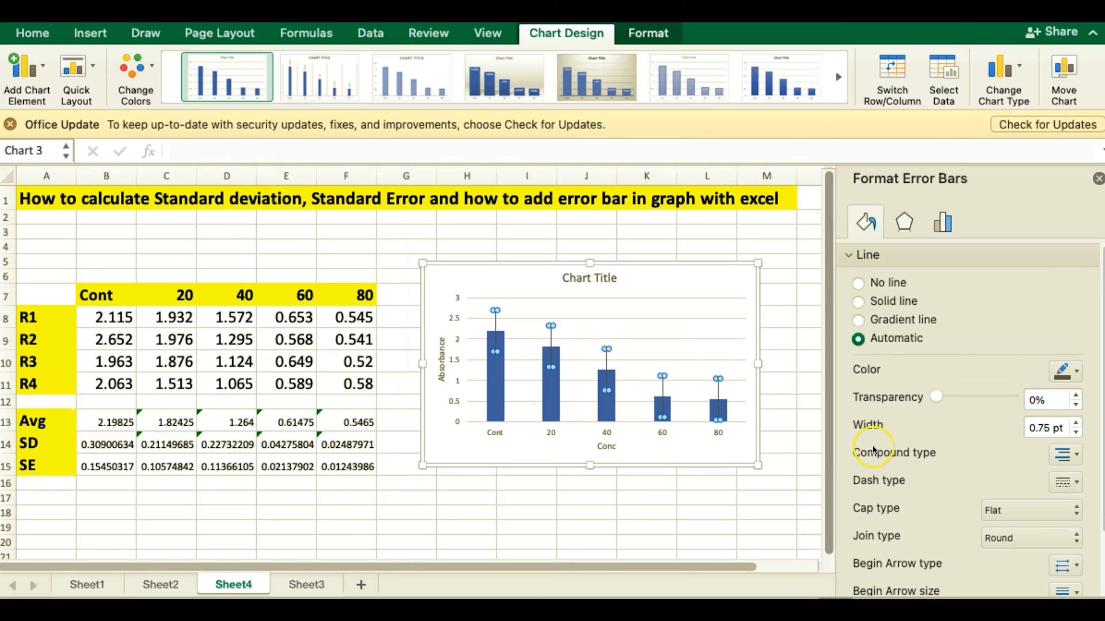
{"action": "scroll", "coordinate": [917, 457], "scroll_direction": "down", "scroll_amount": 3}
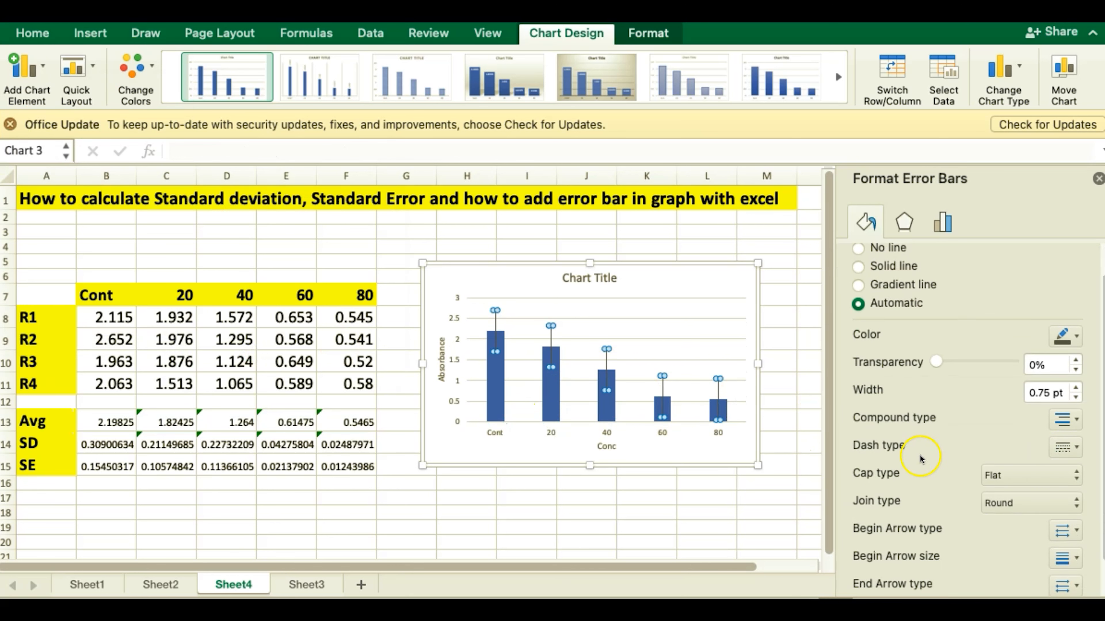
{"action": "left_click", "coordinate": [607, 361]}
{"action": "left_click", "coordinate": [606, 361]}
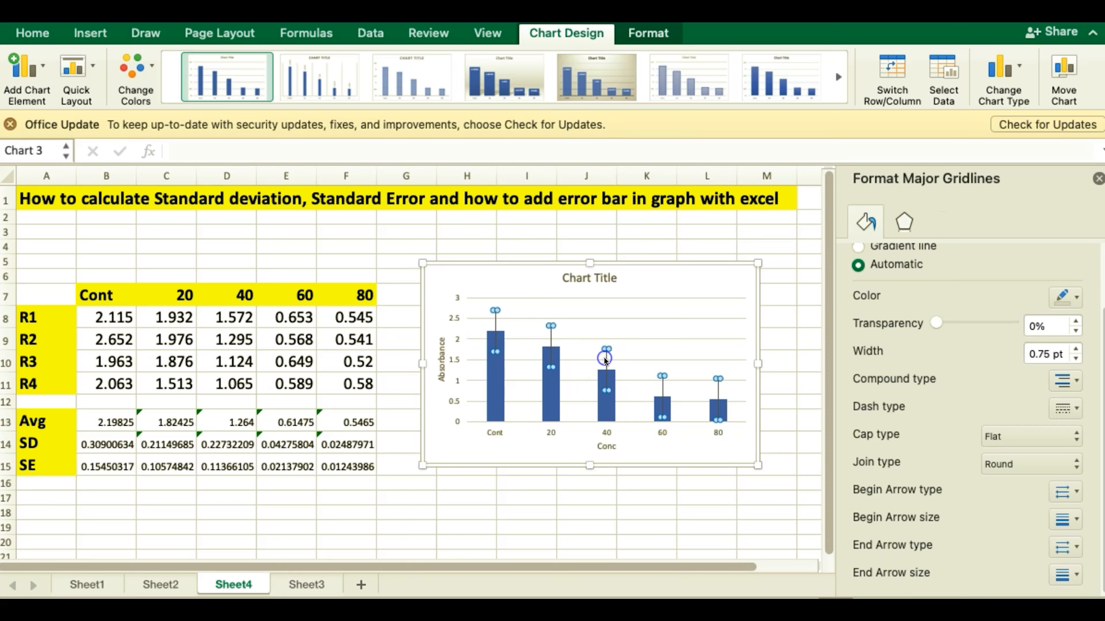
Step: Switch the vertical error bars to a custom error amount and set the positive error value to the standard errors in B15:F15
{"action": "left_click", "coordinate": [944, 222]}
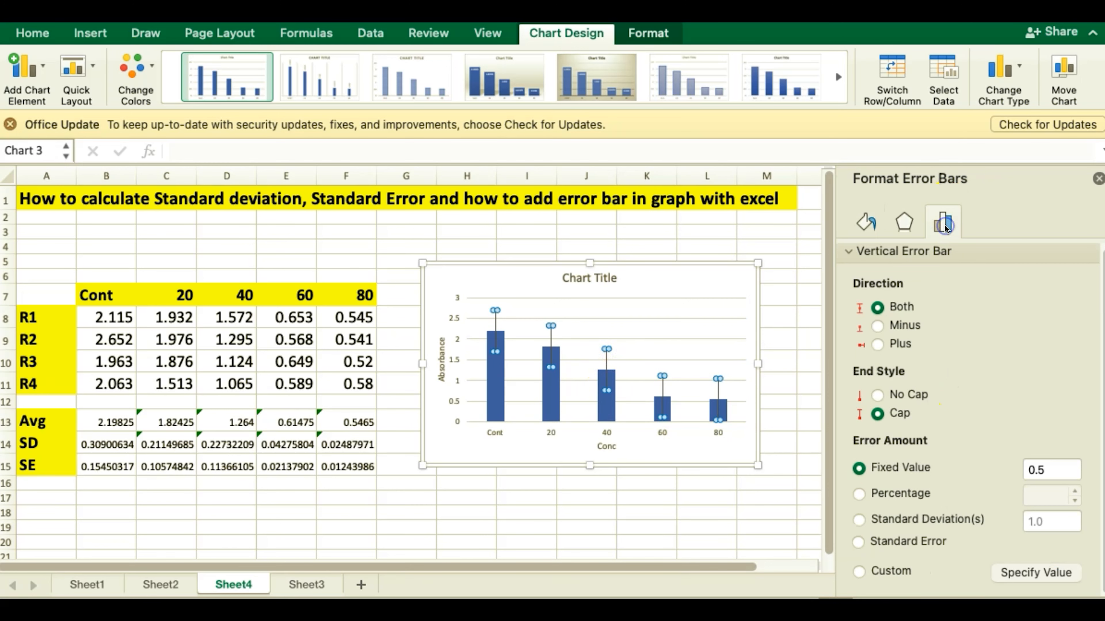
{"action": "left_click", "coordinate": [877, 580]}
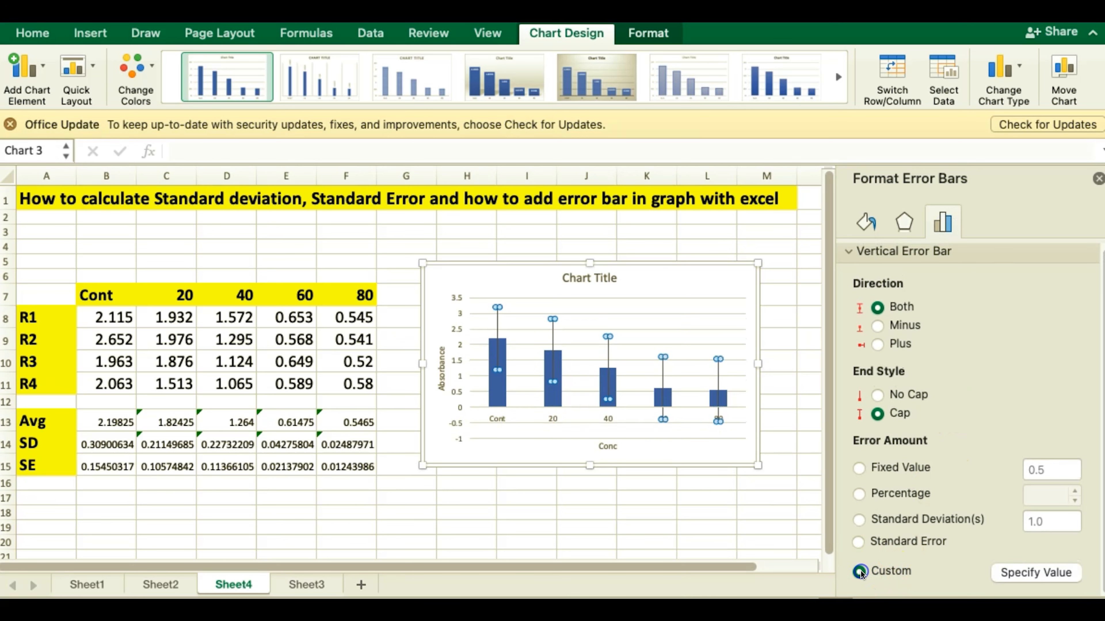
{"action": "left_click", "coordinate": [1016, 576]}
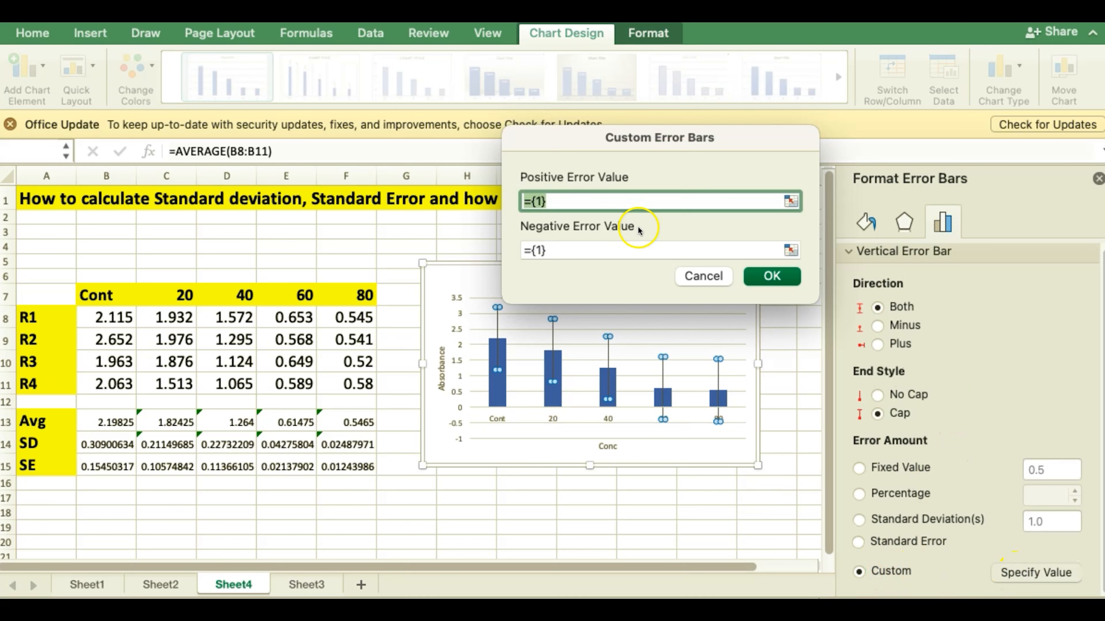
{"action": "left_click", "coordinate": [562, 200]}
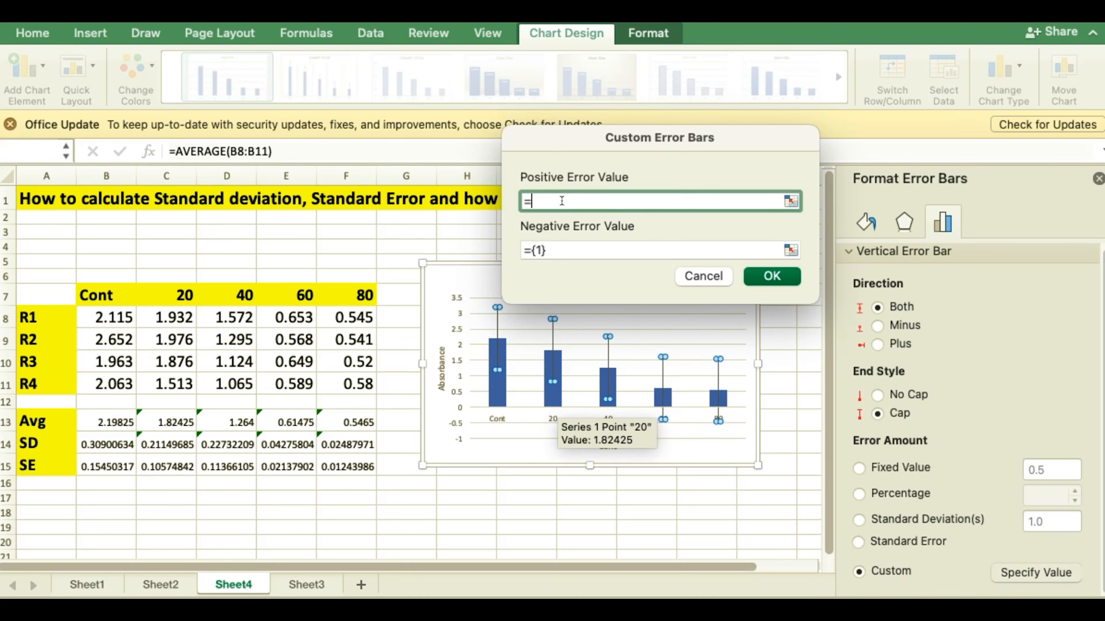
{"action": "left_click_drag", "start_coordinate": [93, 466], "coordinate": [343, 467]}
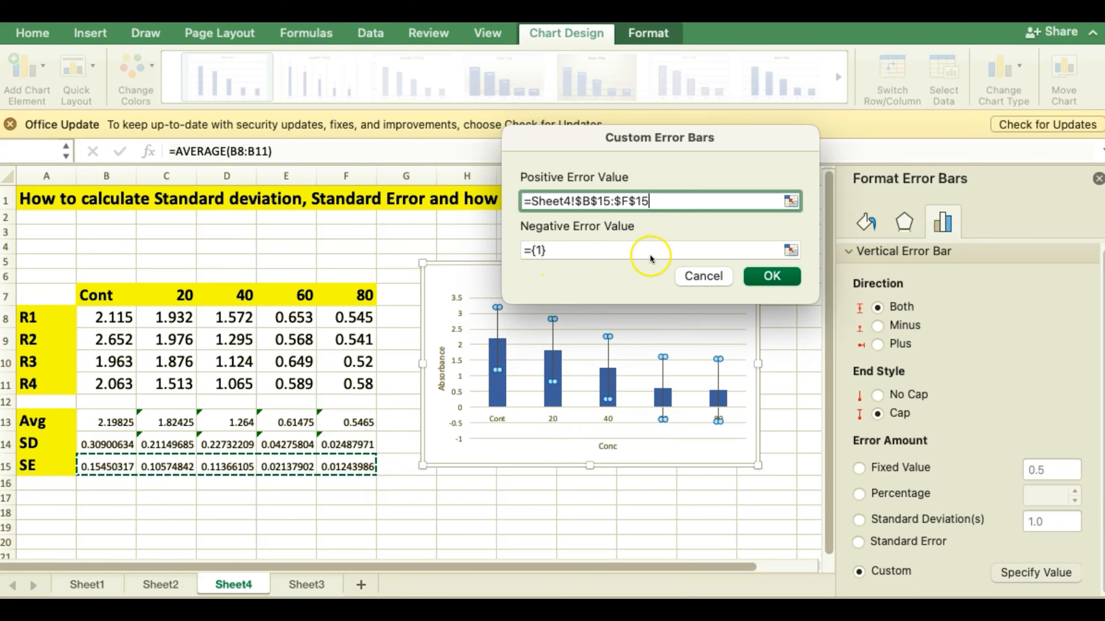
Step: Set the custom negative error value to the standard errors in B15:F15 and apply the custom error bars
{"action": "left_click", "coordinate": [572, 251]}
{"action": "key", "text": "BackSpace"}
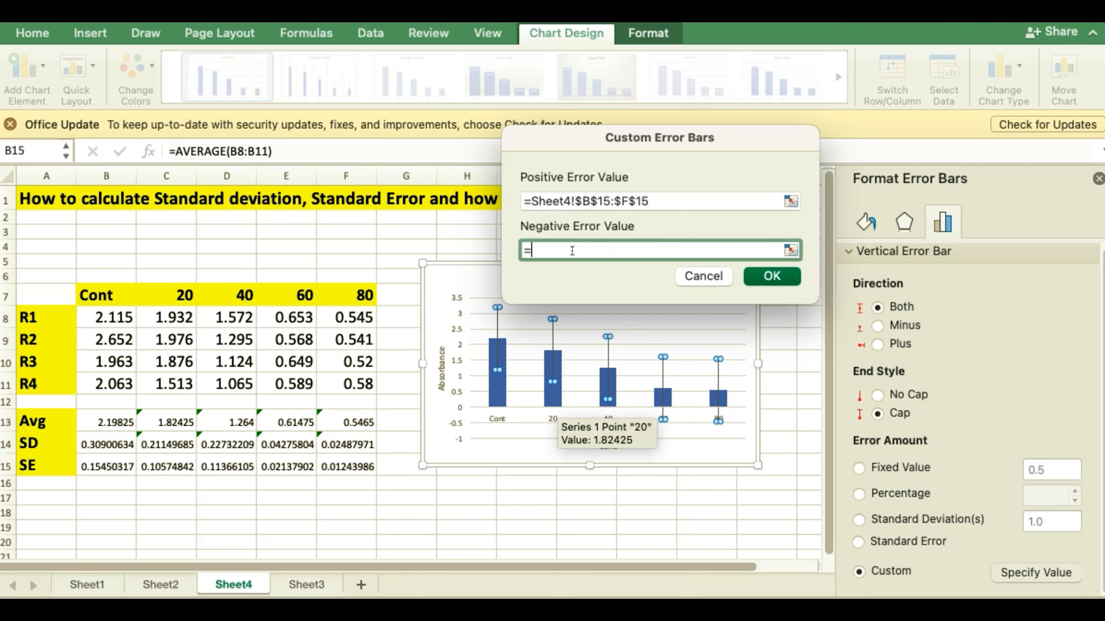
{"action": "left_click", "coordinate": [106, 468]}
{"action": "left_click_drag", "start_coordinate": [105, 469], "coordinate": [334, 462]}
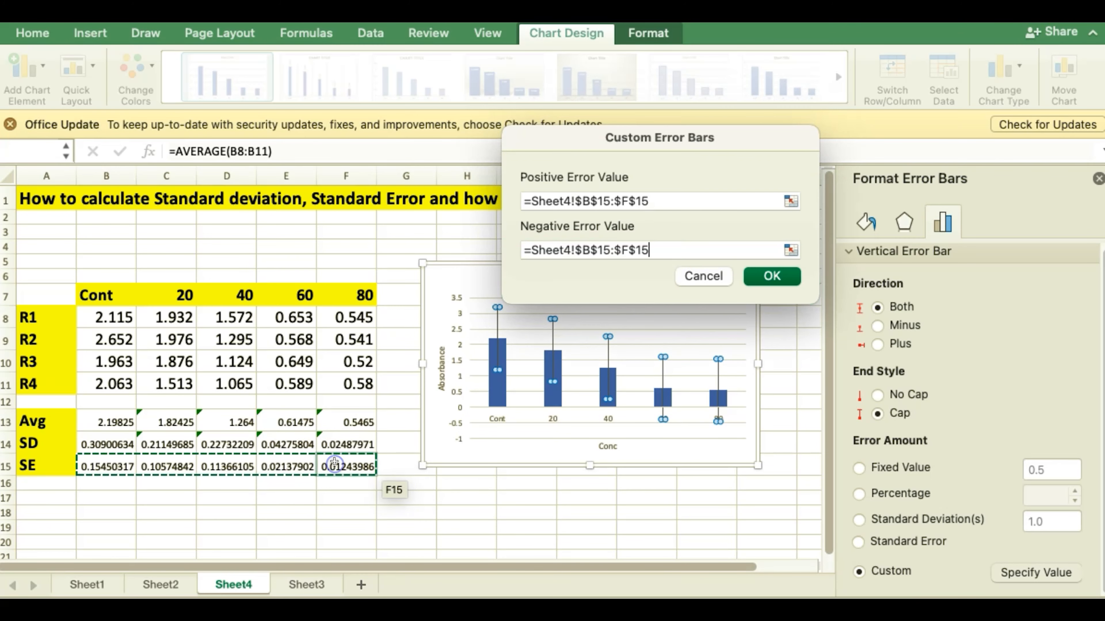
{"action": "left_click", "coordinate": [772, 276]}
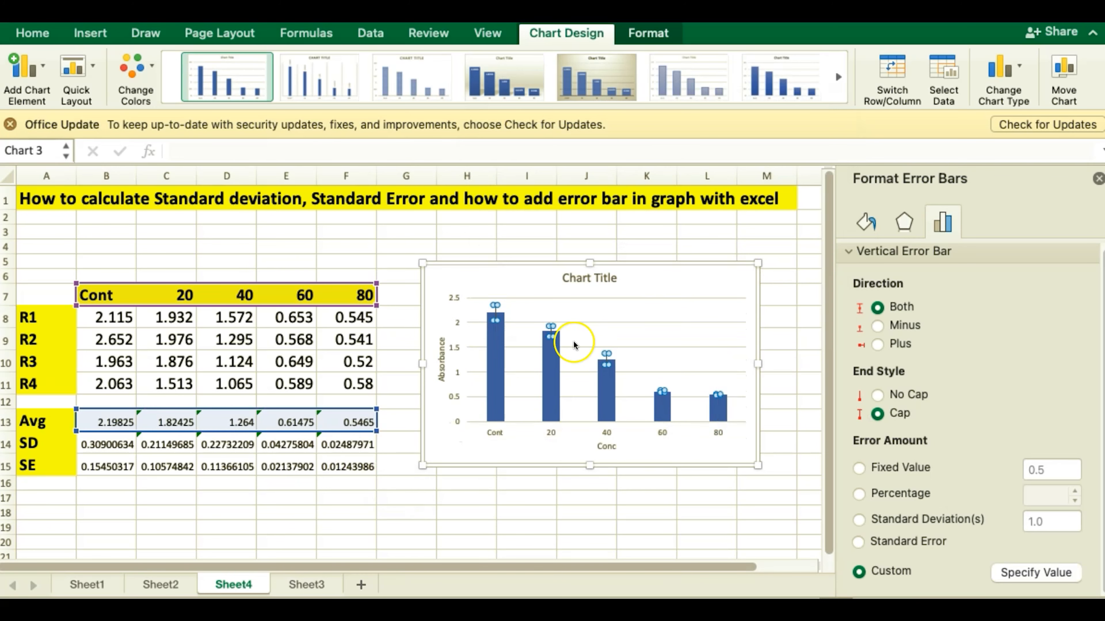